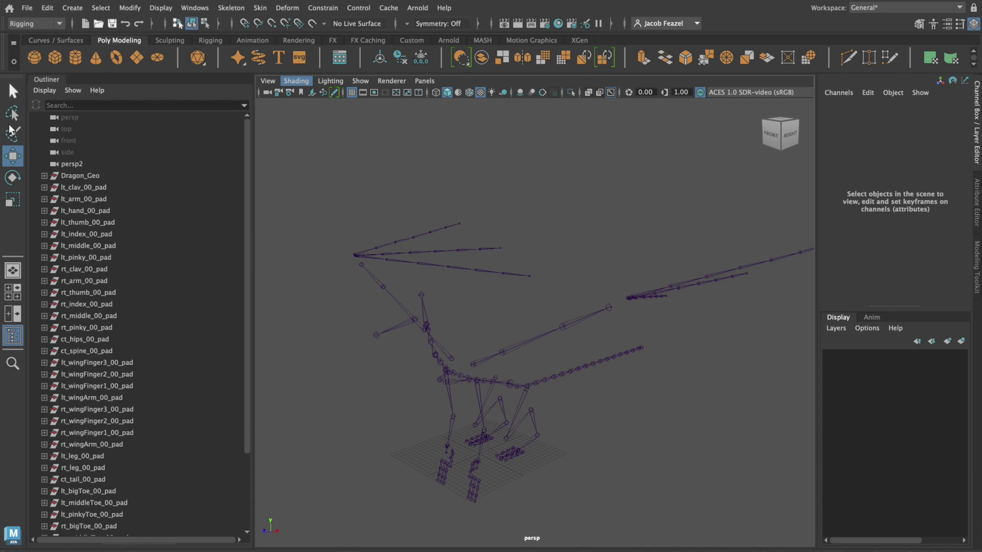
Step: Switch to the Rigging menu set and open the Parent Constraint options, placing the window clear of the skeleton
left_click(46, 23)
left_click(34, 50)
left_click(323, 7)
left_click(438, 40)
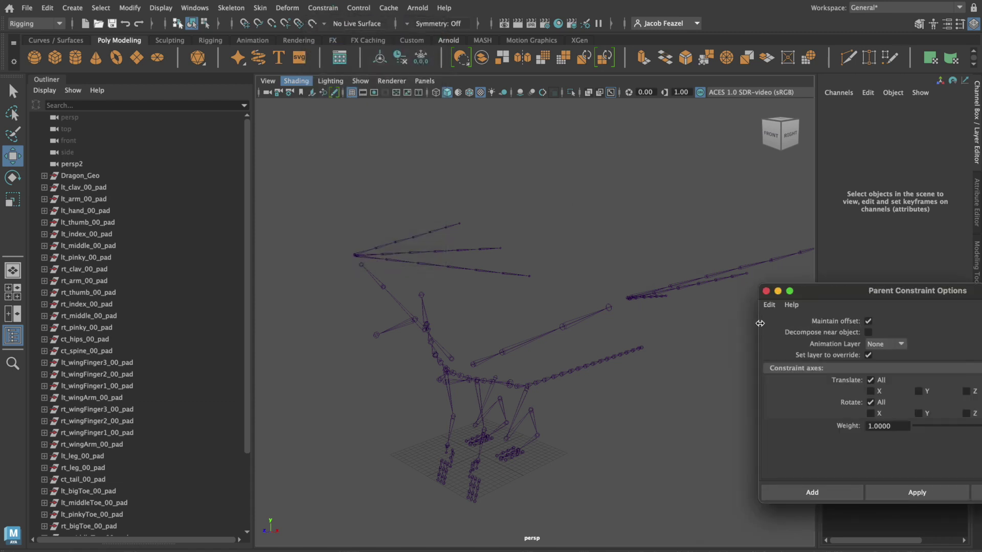
left_click_drag(799, 294, 632, 256)
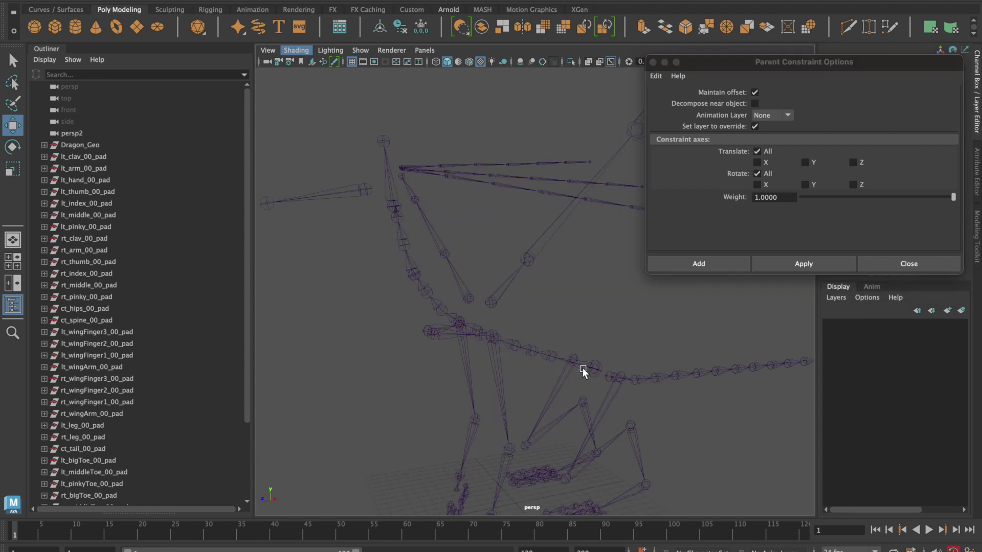
Step: Parent-constrain ct_neck_00_pad to ct_spine_10_waste with Maintain offset on and all translate and rotate axes constrained
left_click(582, 367)
middle_click_drag(371, 352, 399, 365, "alt")
scroll(399, 365, "up", 4)
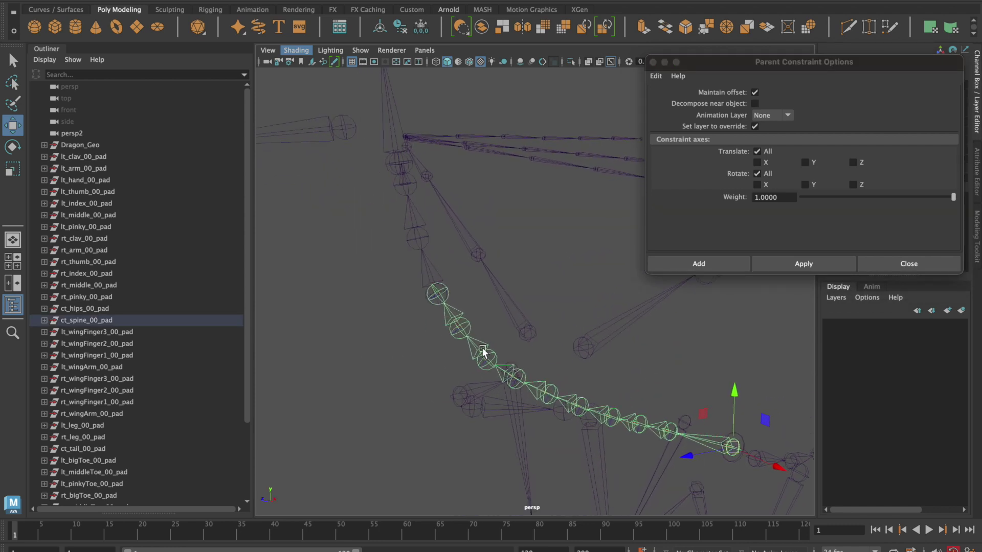
left_click(44, 320)
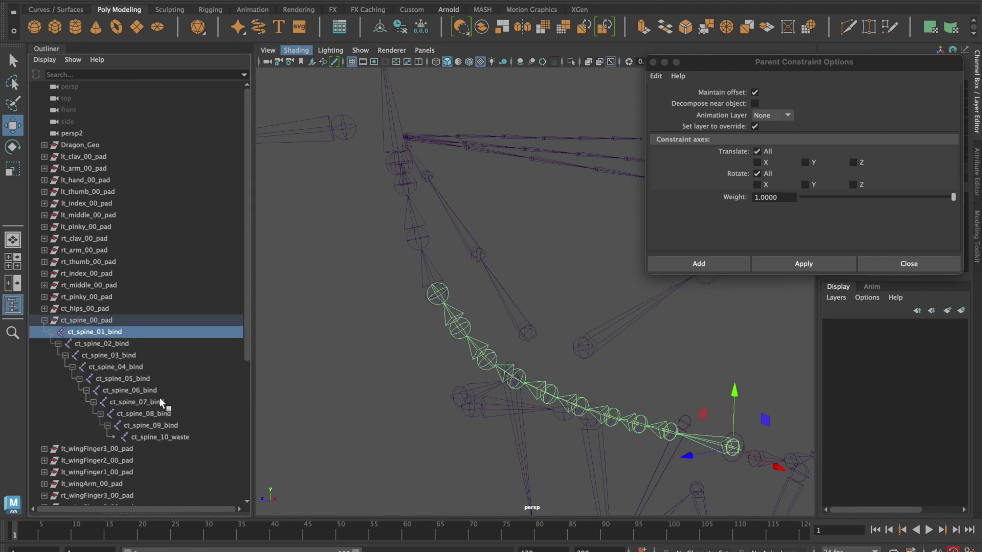
left_click(169, 437)
scroll(158, 401, "down", 3)
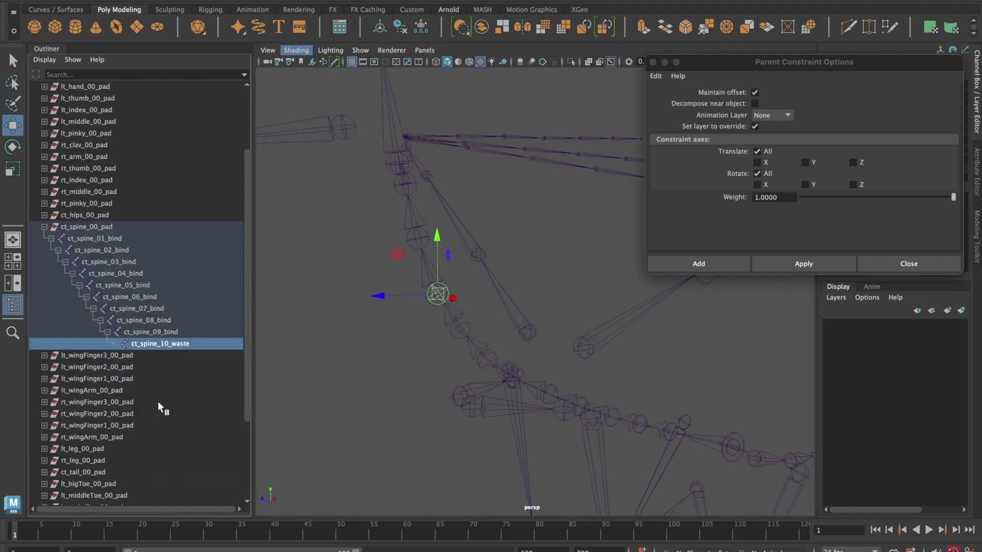
scroll(158, 401, "down", 4)
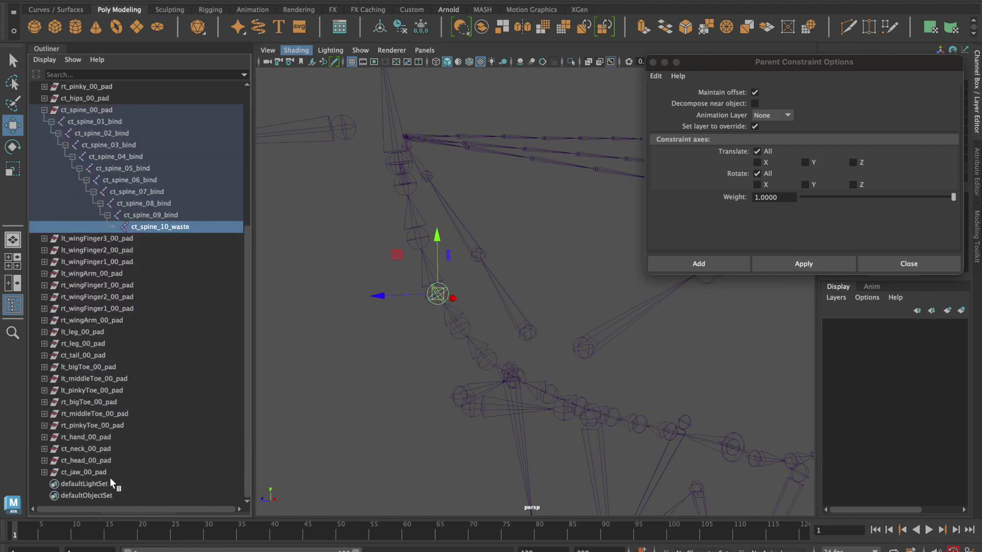
left_click(92, 448, "ctrl")
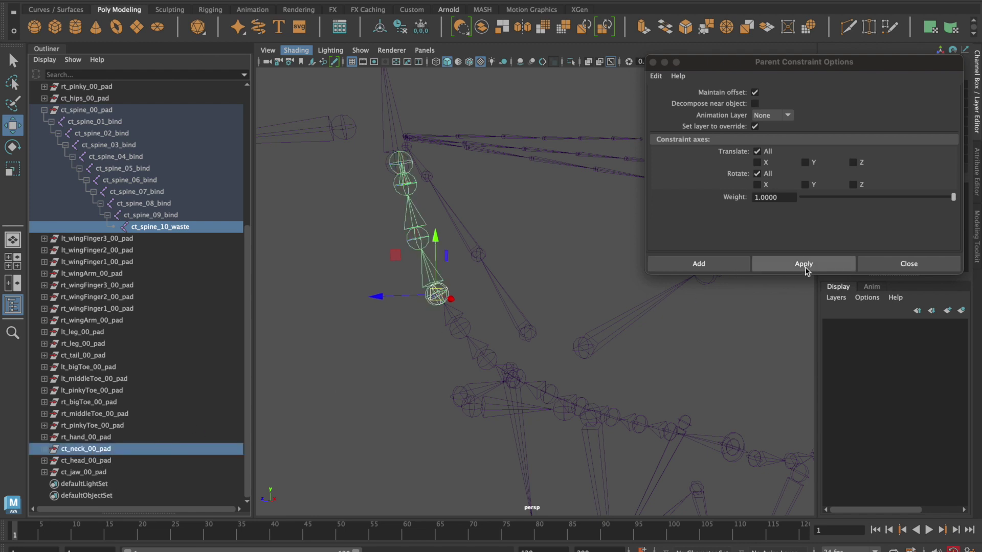
left_click(784, 266)
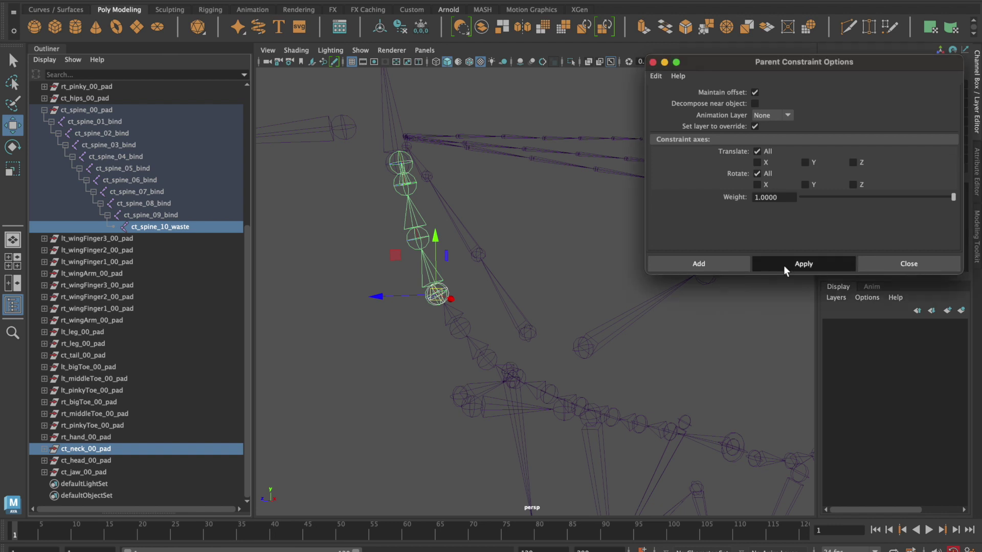
Step: Rotate ct_spine_01_bind to test whether the neck follows the spine
left_click(613, 391)
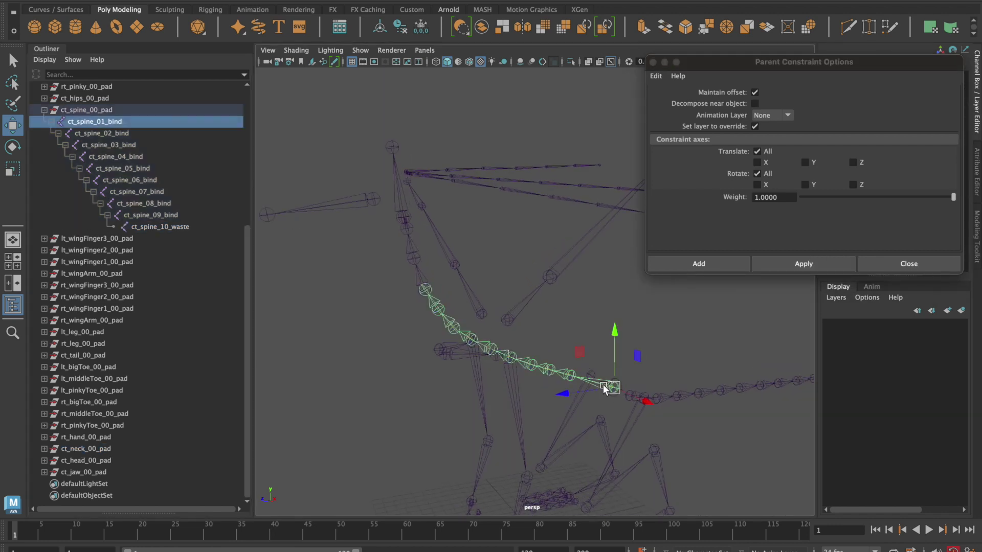
key("e")
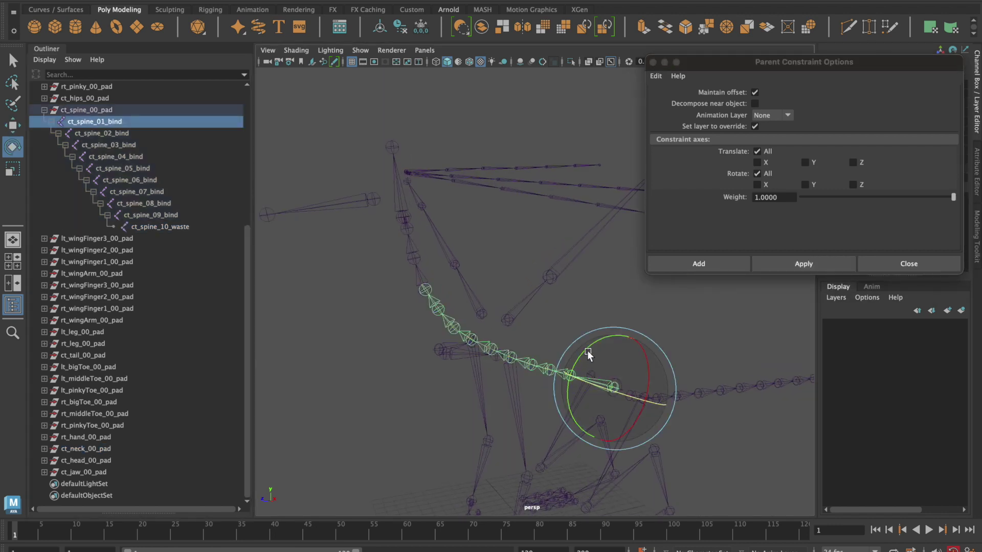
left_click_drag(587, 351, 614, 396)
Step: Parent-constrain ct_head_00_pad to ct_neck_04_waste with Maintain offset on
left_click(134, 438)
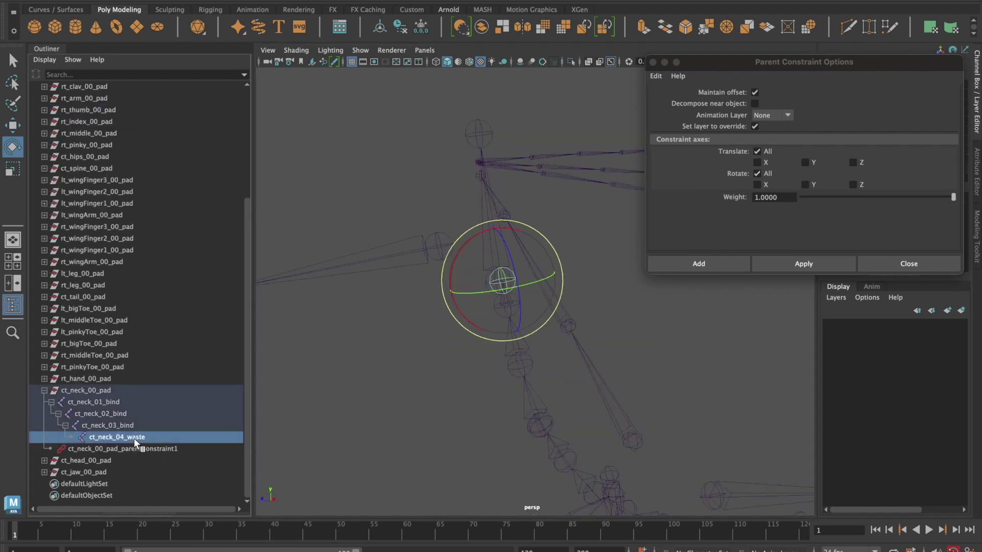
left_click(88, 461, "ctrl")
left_click(804, 265)
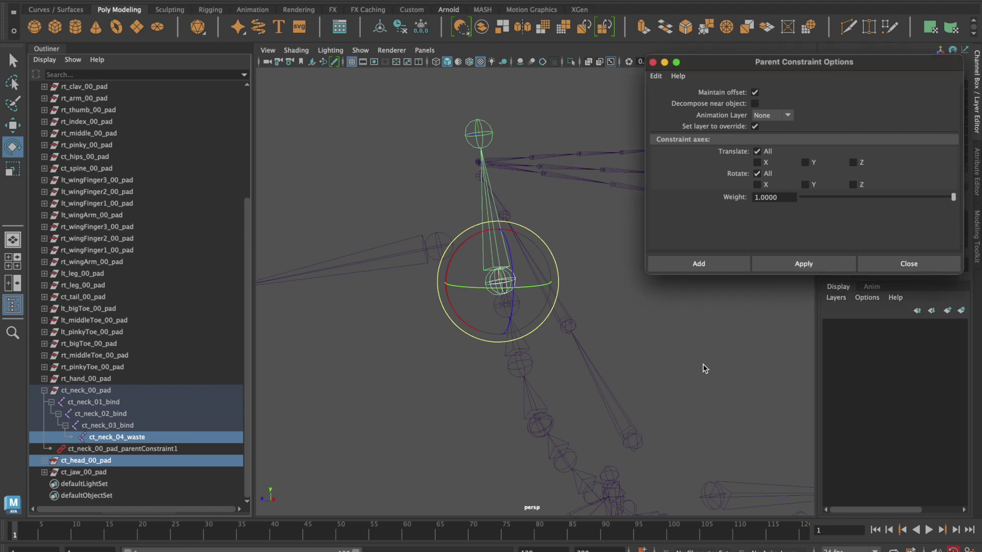
Step: Rotate a neck joint to test whether the head follows, and undo the rotation
left_click(671, 403)
scroll(657, 376, "down", 2)
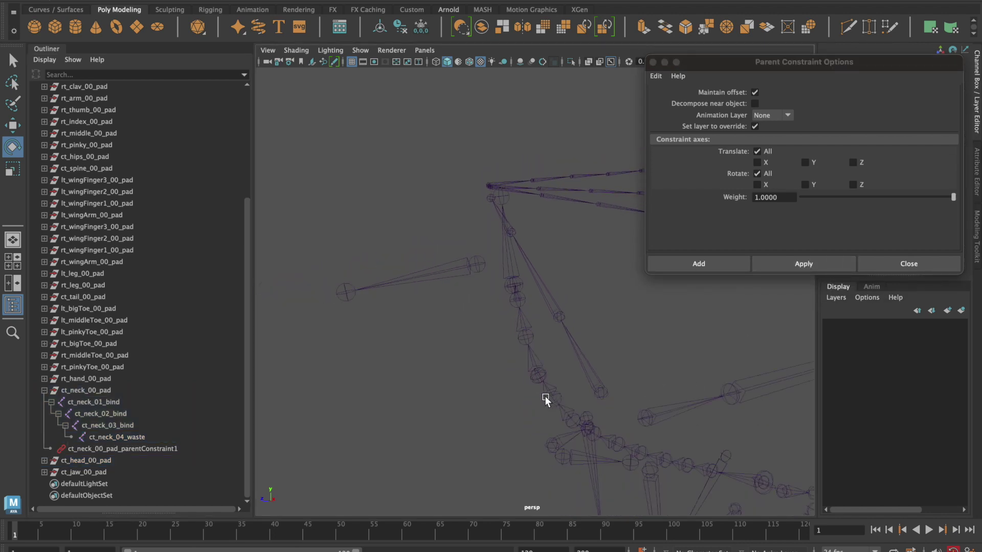
left_click(528, 366)
left_click_drag(504, 351, 500, 353)
key("ctrl+z")
left_click(412, 369)
Step: Parent-constrain ct_jaw_00_pad to the end joint of the head chain with Maintain offset on
left_click_drag(434, 371, 474, 375, "alt")
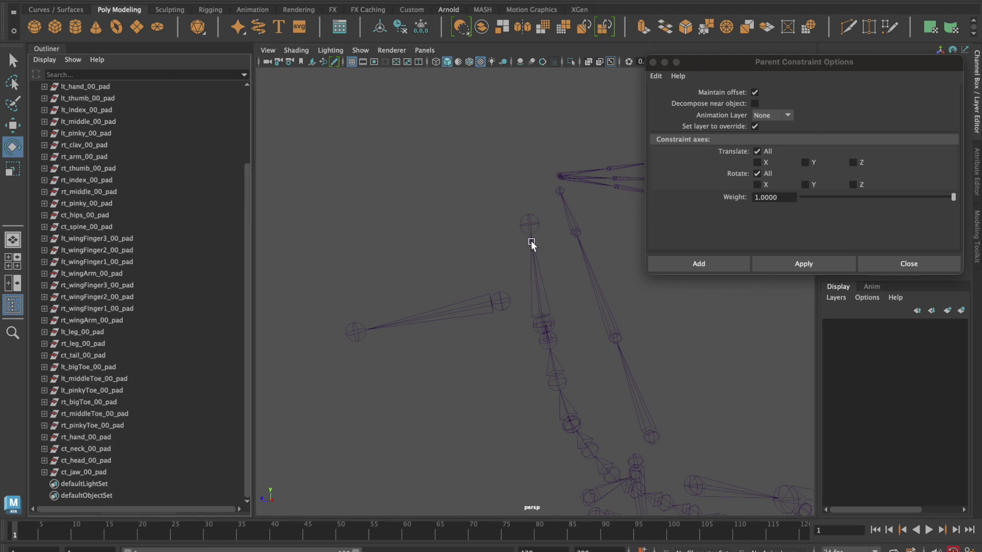
left_click(529, 225)
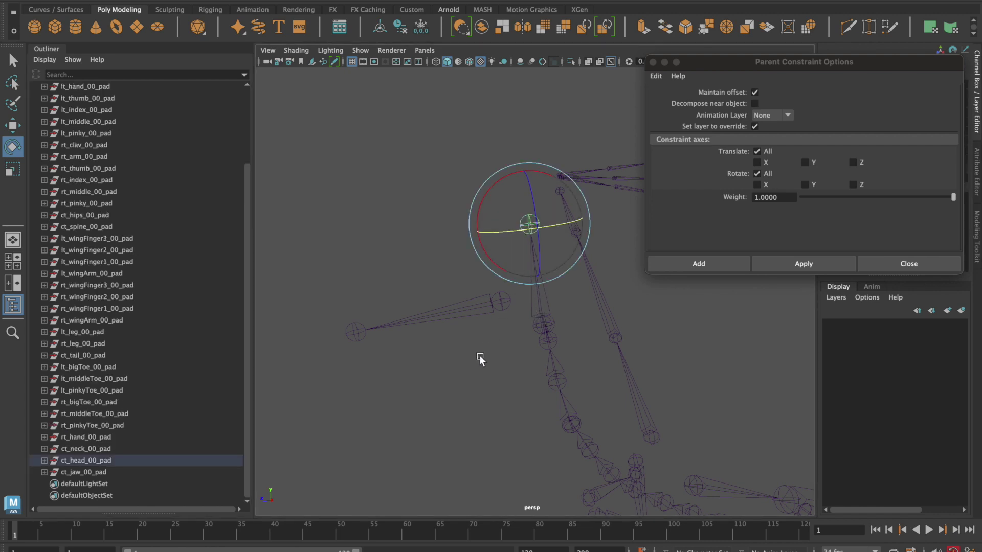
left_click(83, 472, "ctrl")
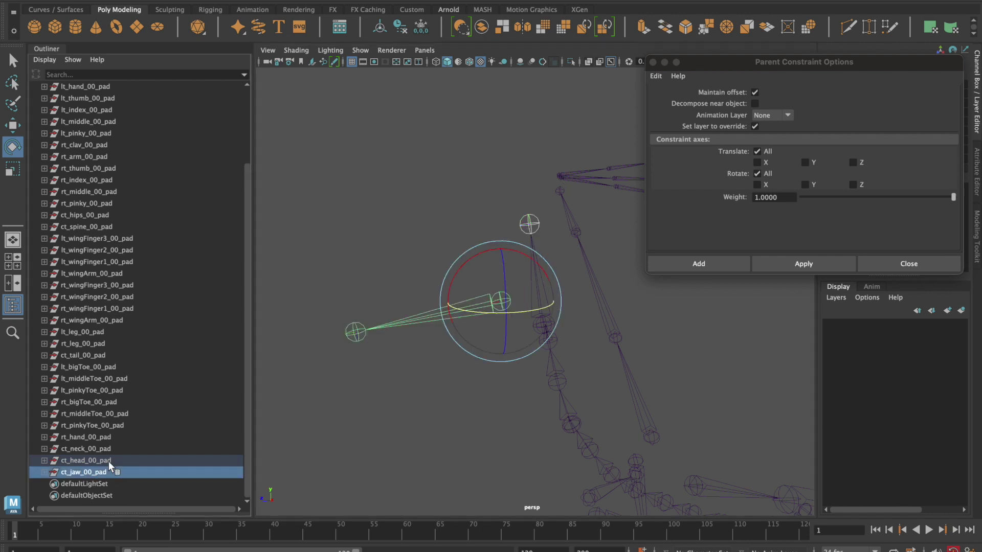
left_click(803, 264)
left_click(713, 392)
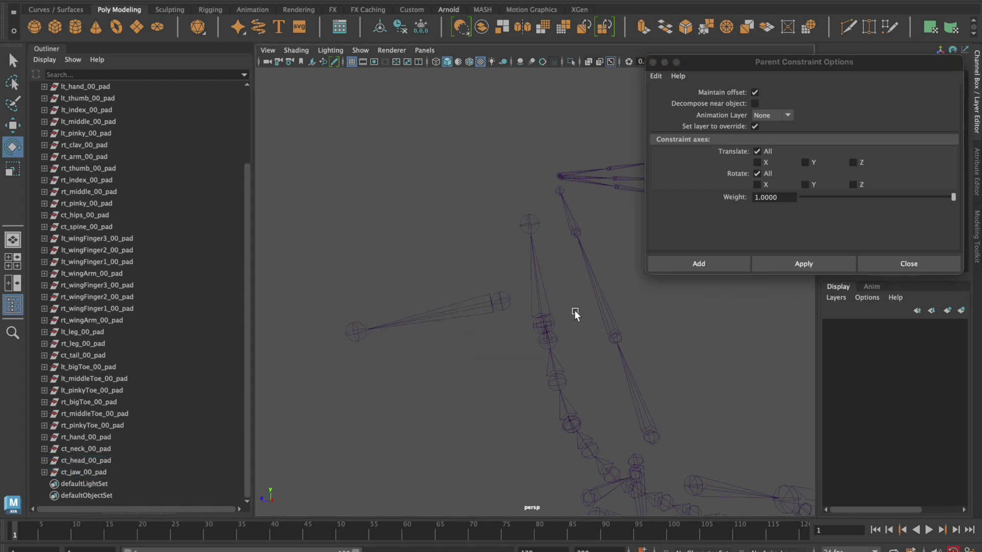
Step: Test-rotate the head's base joint and the jaw joint, and undo the rotations
left_click(546, 290)
left_click_drag(554, 281, 533, 313)
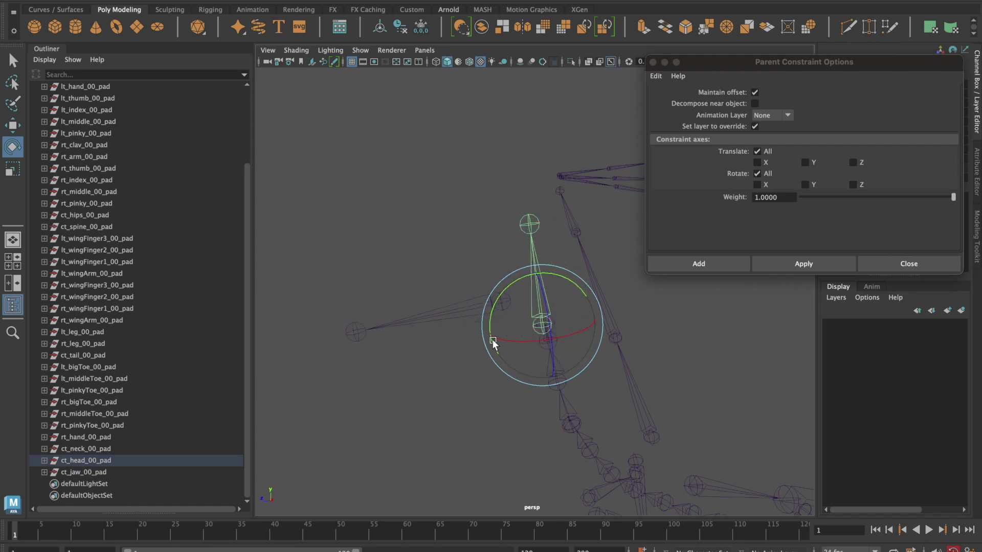
left_click(408, 357)
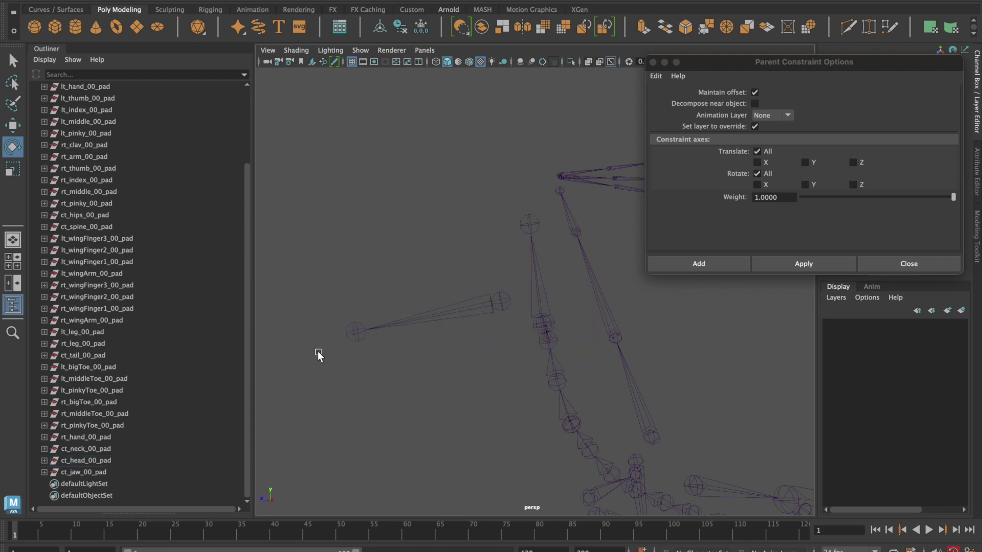
left_click(444, 306)
left_click_drag(449, 296, 512, 312)
key("super+z")
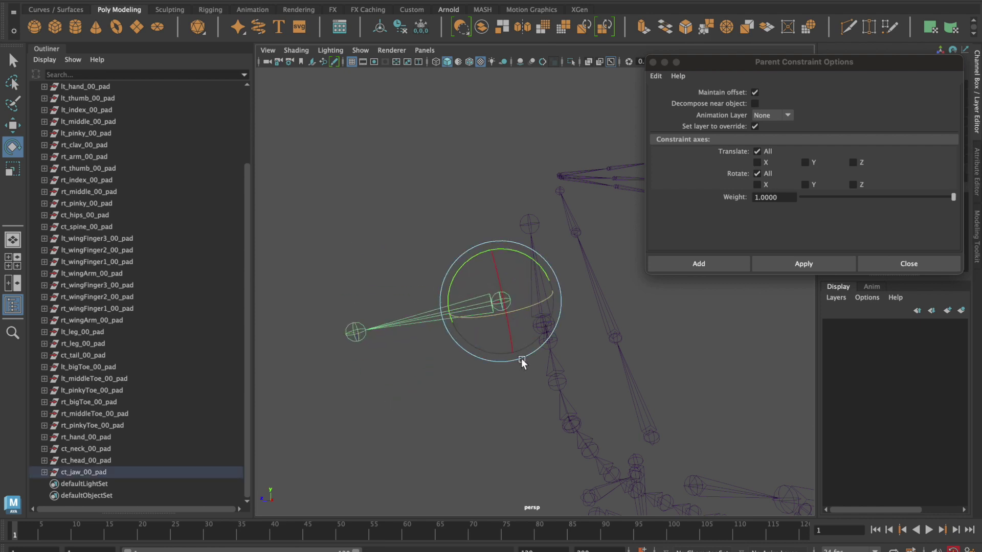
left_click(484, 410)
Step: Rotate the spine's root joint to test the connected neck, head and jaw, and undo the rotation
left_click_drag(472, 393, 562, 372, "alt")
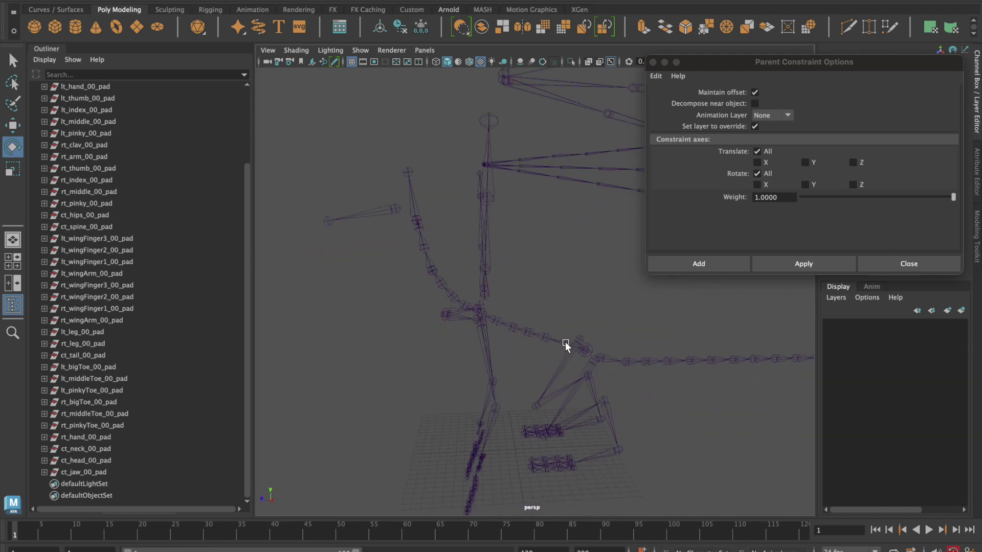
left_click(564, 344)
left_click_drag(558, 328, 555, 307)
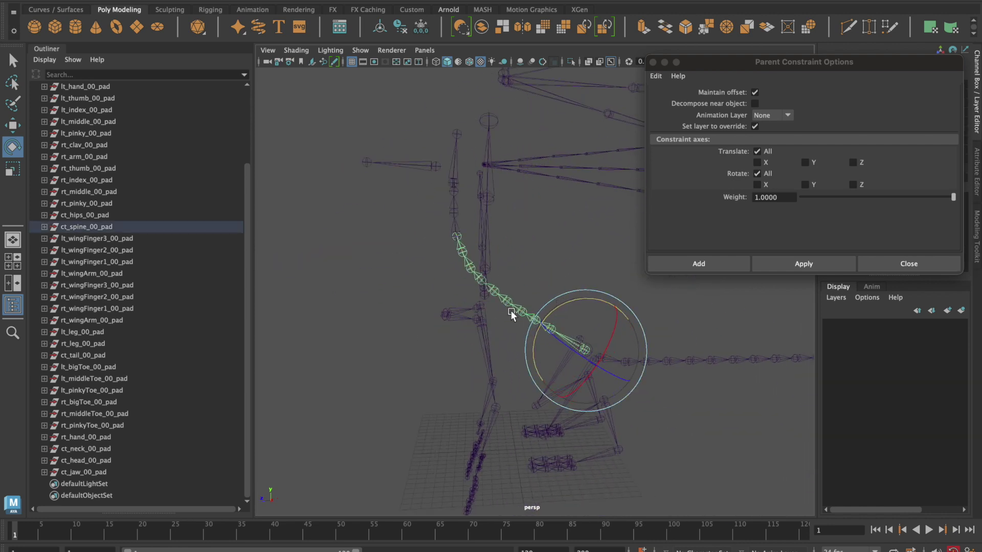
key("super+z")
left_click(359, 368)
Step: Examine in the side view how the spine joints line up with the wing base and the front shoulder
right_click_drag(360, 368, 559, 364, "alt")
mouse_move(559, 368)
left_mouse_down("alt")
mouse_move(603, 351)
mouse_move(559, 351)
left_mouse_up("alt")
key("space")
key("space")
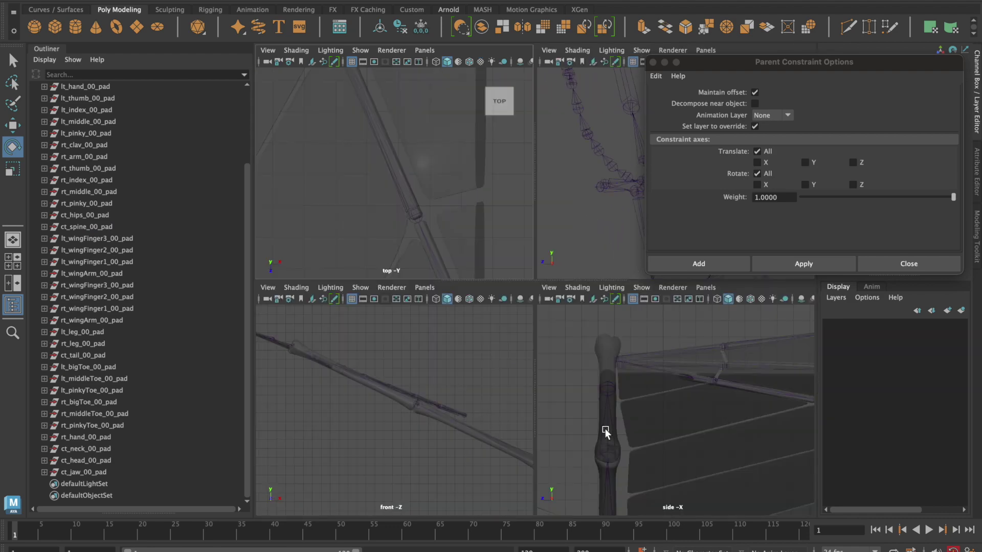
key("space")
key("space")
scroll(616, 403, "down", 8)
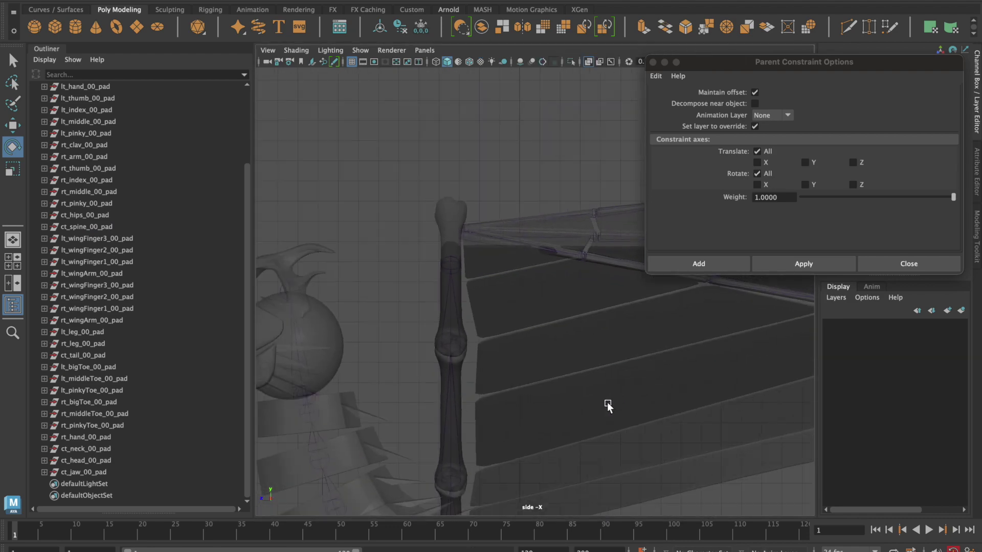
middle_click_drag(448, 431, 562, 300, "alt")
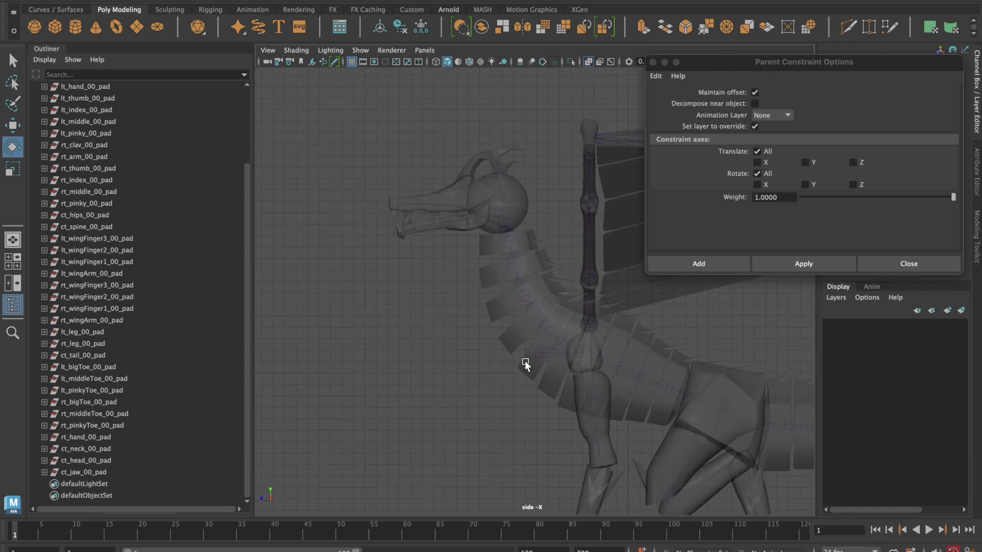
right_click_drag(526, 364, 713, 363, "alt")
middle_click_drag(713, 363, 579, 300, "alt")
right_click_drag(566, 317, 682, 328, "alt")
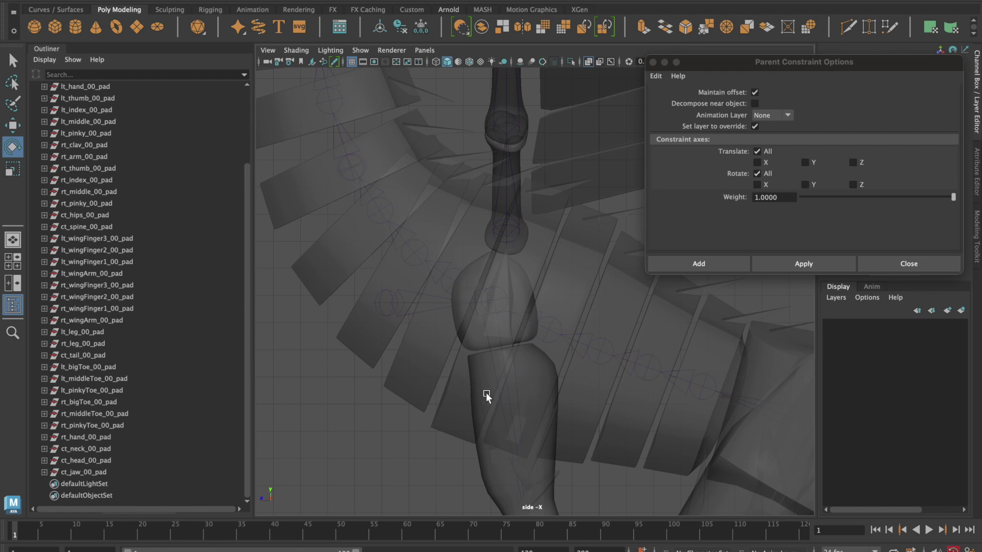
Step: Expand the ct_spine_00_pad hierarchy and compare ct_spine_07_bind and ct_spine_06_bind as attachment joints near the shoulder
left_click(452, 285)
left_click(44, 226, "shift")
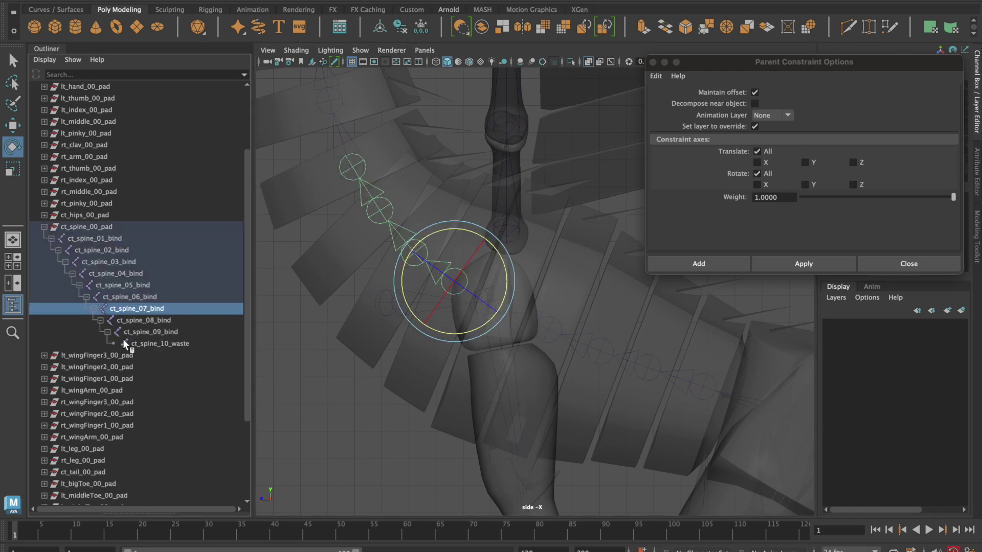
left_click(136, 297)
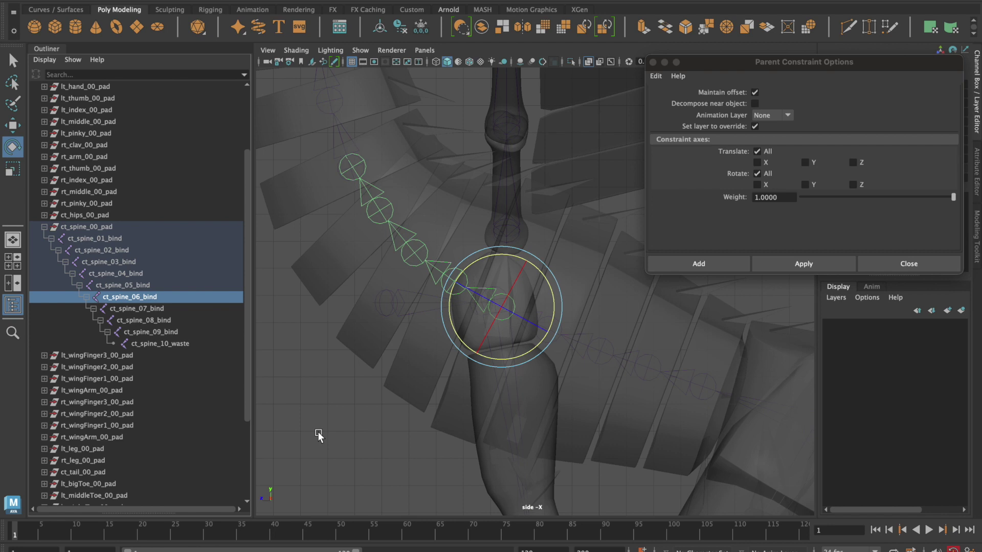
scroll(116, 390, "down", 3)
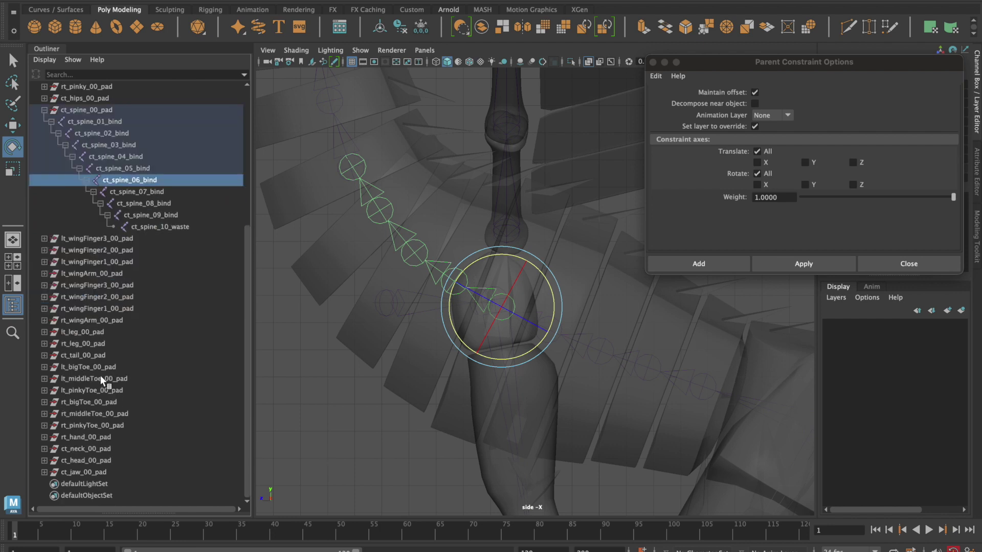
scroll(100, 375, "up", 6)
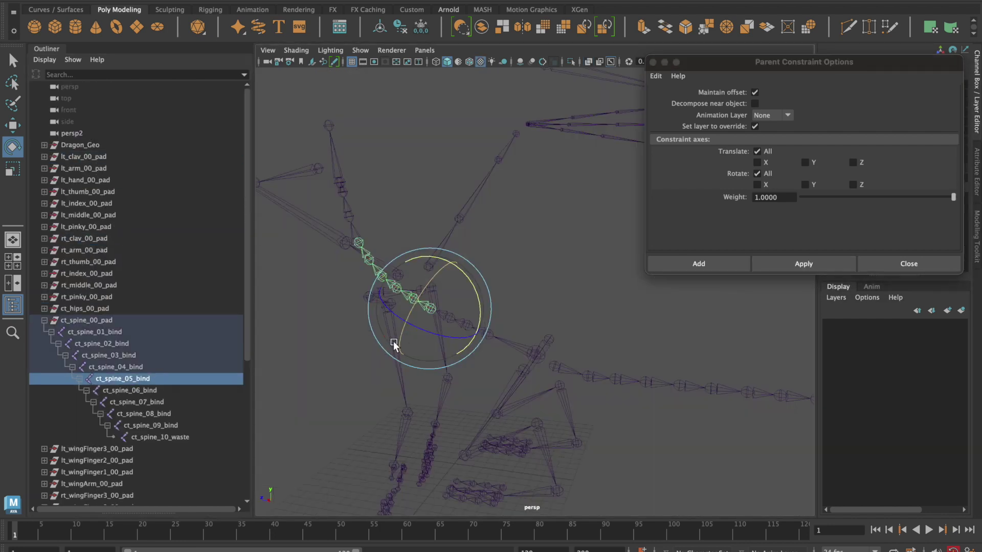
Step: Test-rotate ct_spine_06_bind and ct_spine_07_bind slightly in the perspective view to compare how the upper spine bends
left_click(152, 390)
mouse_move(433, 248)
left_mouse_down()
mouse_move(461, 240)
mouse_move(449, 232)
mouse_move(472, 260)
mouse_move(449, 233)
mouse_move(435, 245)
left_mouse_up()
mouse_move(318, 407)
left_mouse_down("alt")
mouse_move(353, 399)
mouse_move(330, 400)
left_mouse_up("alt")
left_click(417, 284)
left_click(427, 268)
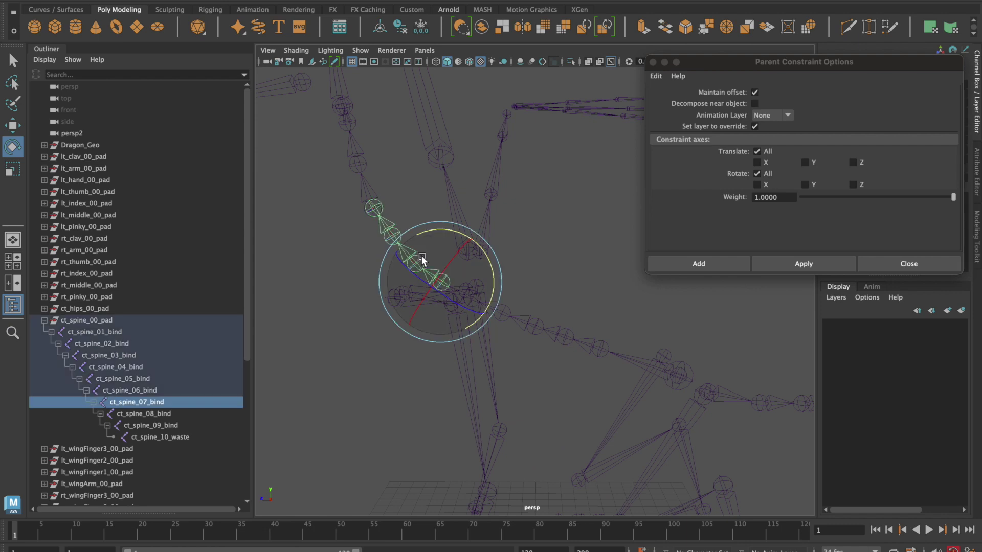
left_click_drag(439, 229, 431, 231)
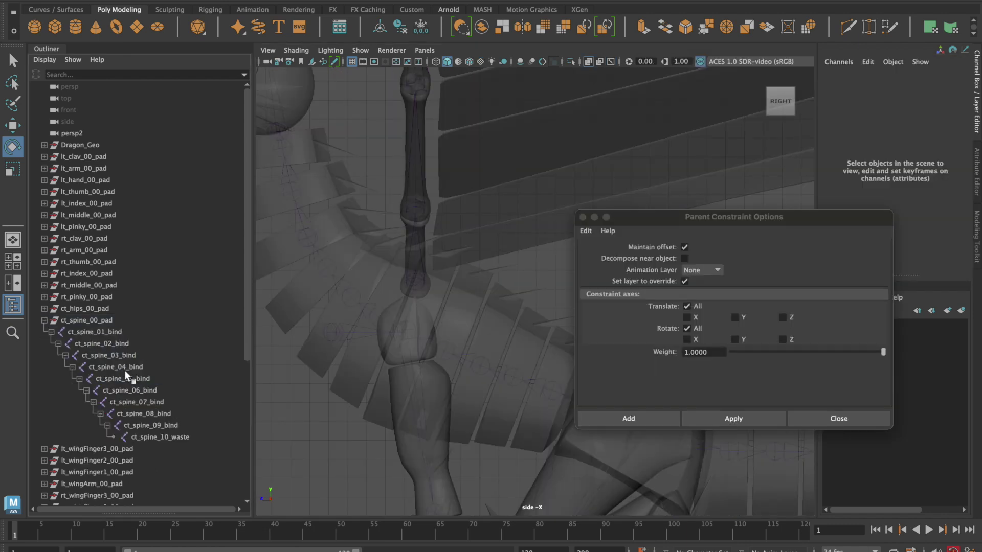
Step: Parent-constrain lt_wingArm_00_pad to ct_spine_06_bind with Maintain offset on
left_click(142, 389)
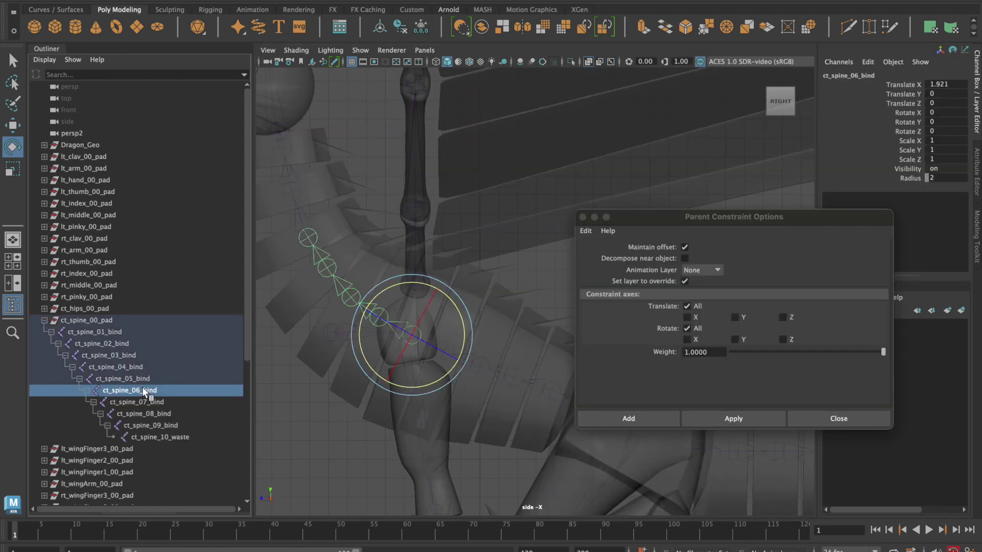
scroll(176, 380, "down", 6)
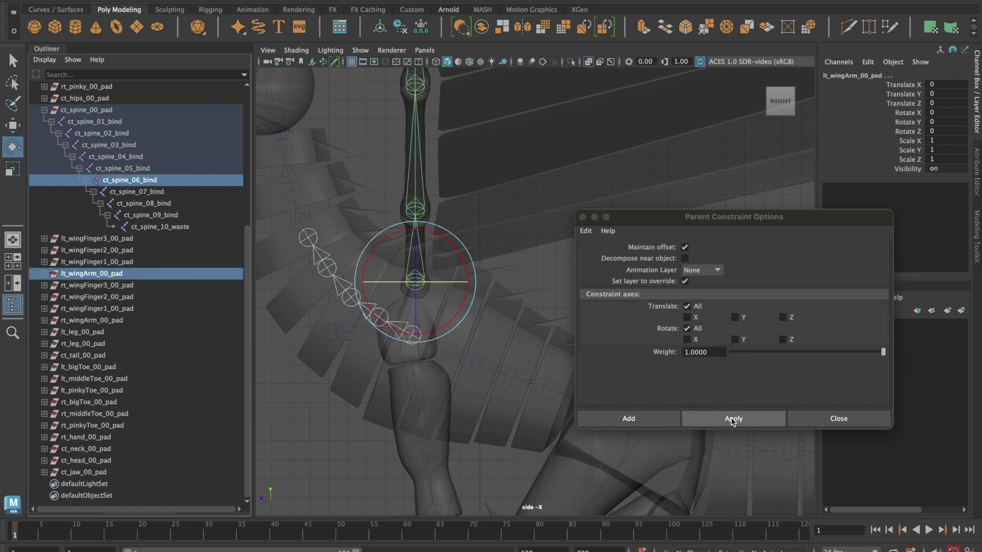
left_click(734, 418)
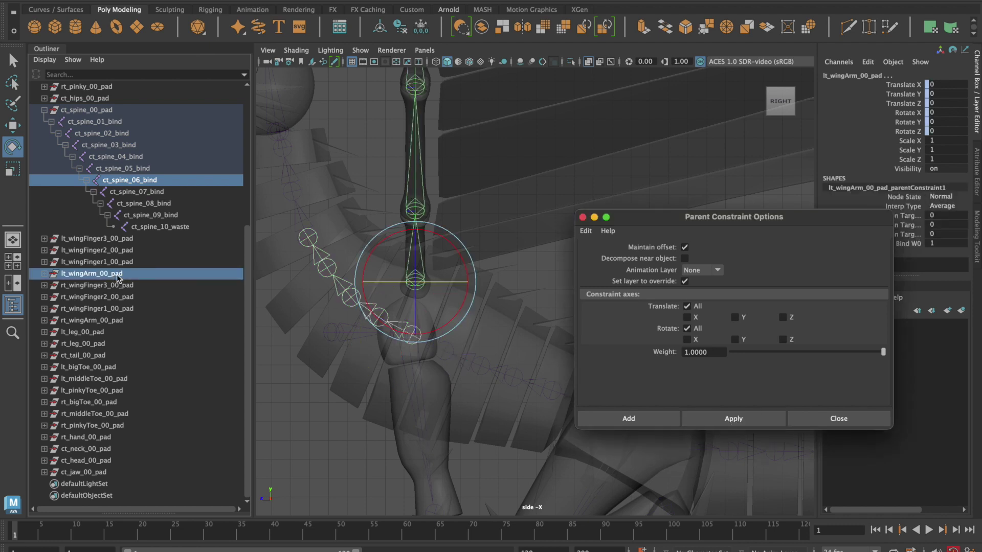
Step: Parent-constrain rt_wingArm_00_pad to ct_spine_06_bind with Maintain offset on
left_click(137, 180)
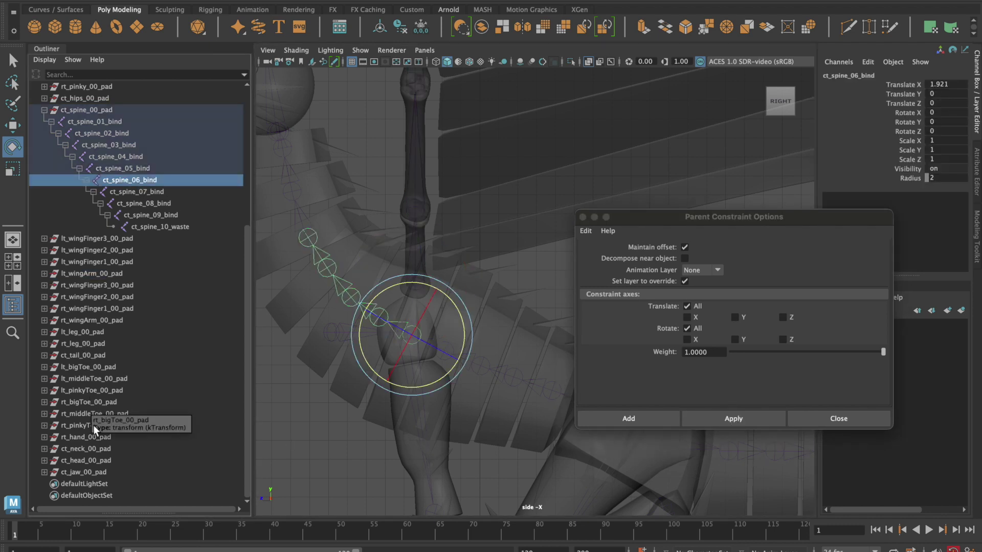
left_click(101, 330, "ctrl")
left_click(731, 418)
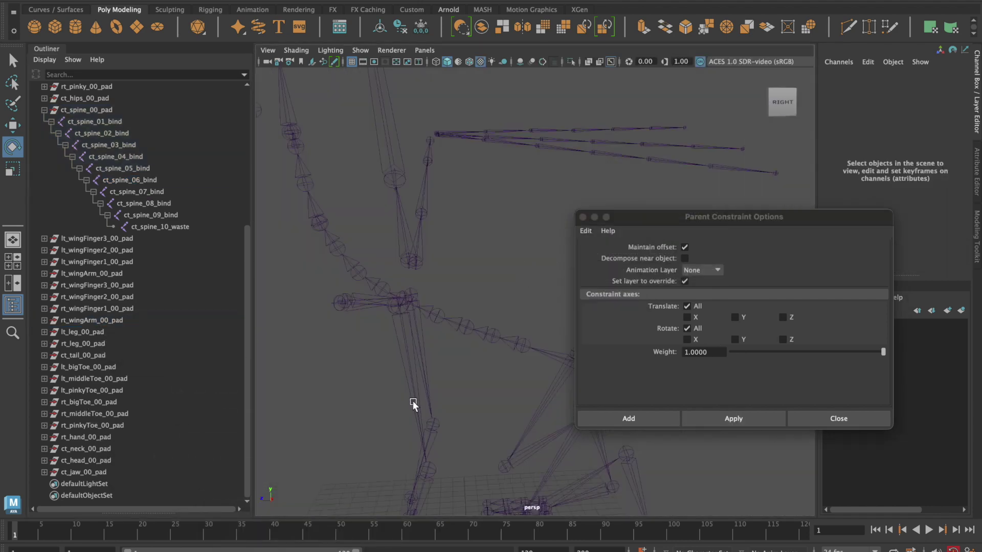
Step: Test-rotate a joint of the spine chain slightly in the perspective view to check how the constrained wing arms follow
left_click_drag(413, 403, 458, 378, "alt")
scroll(379, 413, "down", 5)
left_click(481, 344)
left_click_drag(453, 306, 457, 310)
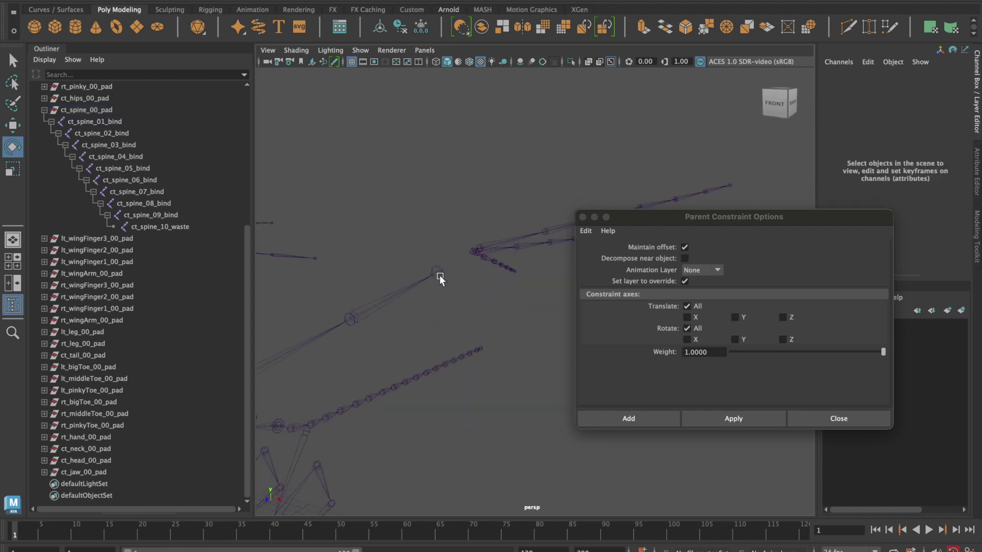
Step: Parent-constrain lt_wingFinger1_00_pad, lt_wingFinger2_00_pad and lt_wingFinger3_00_pad to lt_wingArm_04_waste, each with Maintain offset on
left_click(440, 271)
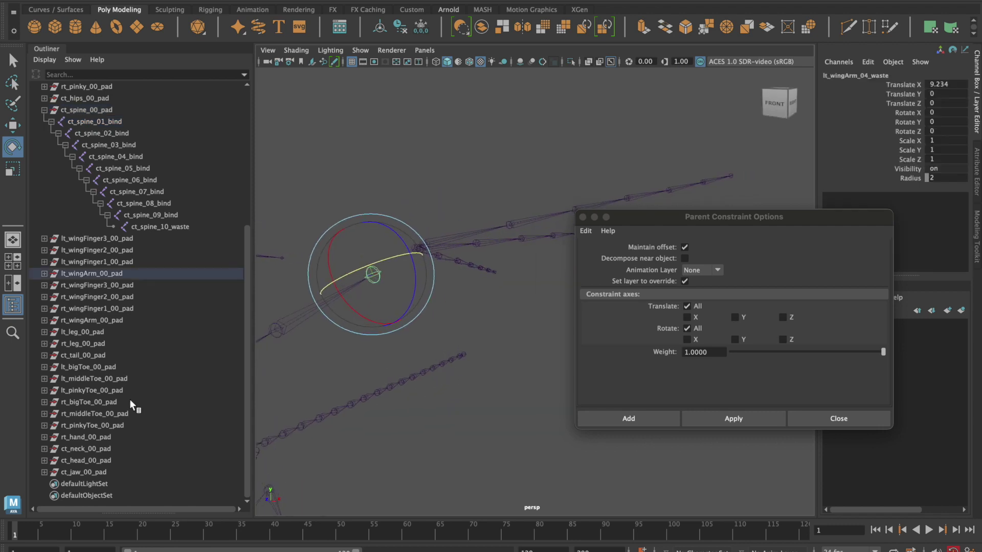
scroll(129, 405, "up", 3)
left_click(111, 380, "super")
left_click(708, 417)
key("super+z")
key("super+z")
left_click(105, 367, "super")
left_click(704, 415)
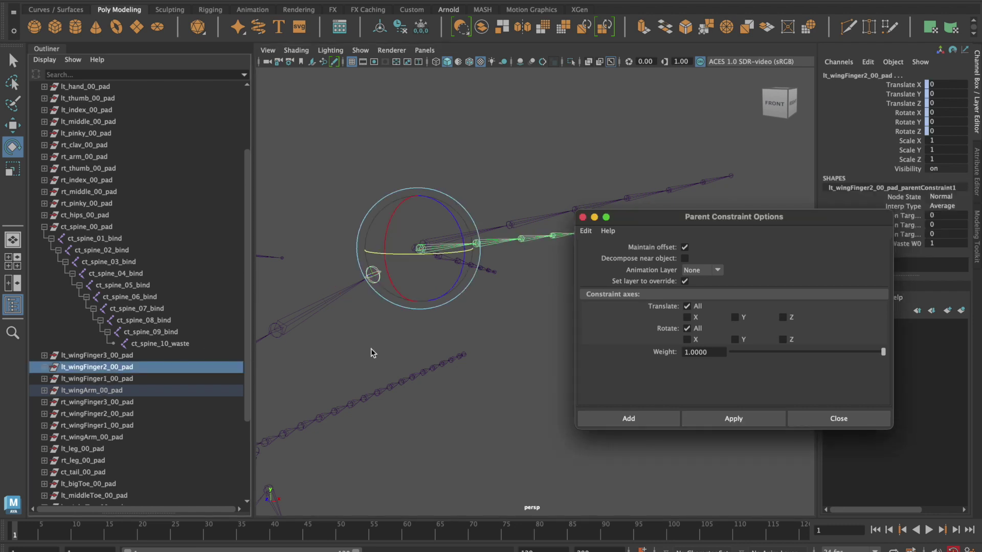
left_click(373, 275)
left_click(113, 356, "super")
left_click(723, 421)
Step: Test-rotate lt_wingArm_03_bind to check that the left wing fingers follow the wing arm
left_click(462, 327)
left_click_drag(463, 327, 506, 373, "alt")
left_click(425, 384)
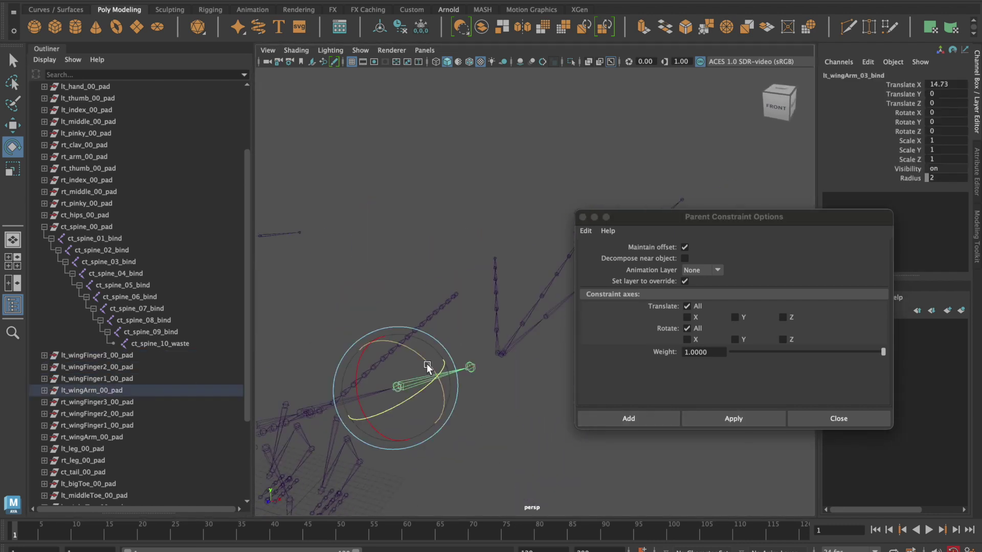
mouse_move(428, 366)
left_mouse_down()
mouse_move(394, 327)
mouse_move(427, 352)
left_mouse_up()
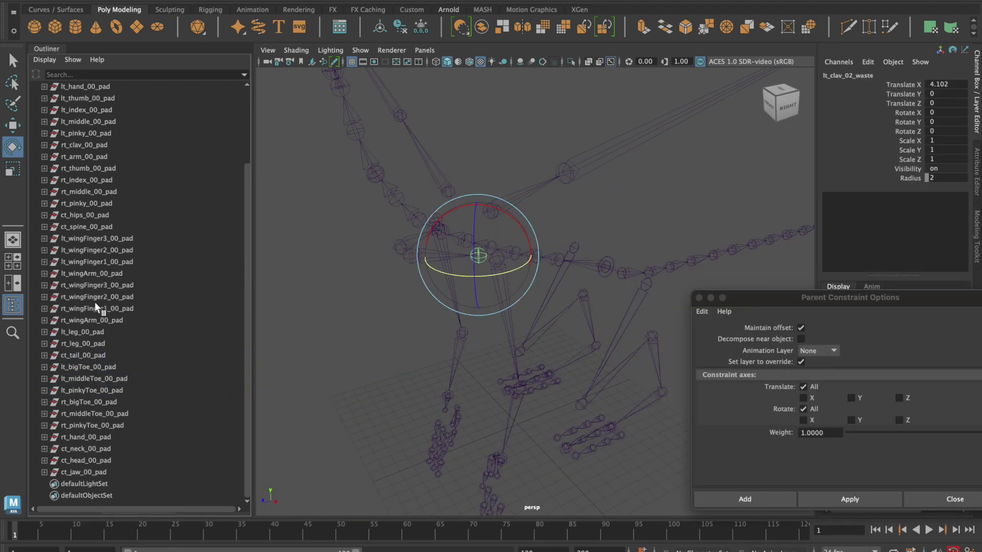
Step: Parent-constrain lt_arm_00_pad to lt_clav_02_waste with Maintain offset on
scroll(96, 307, "up", 4)
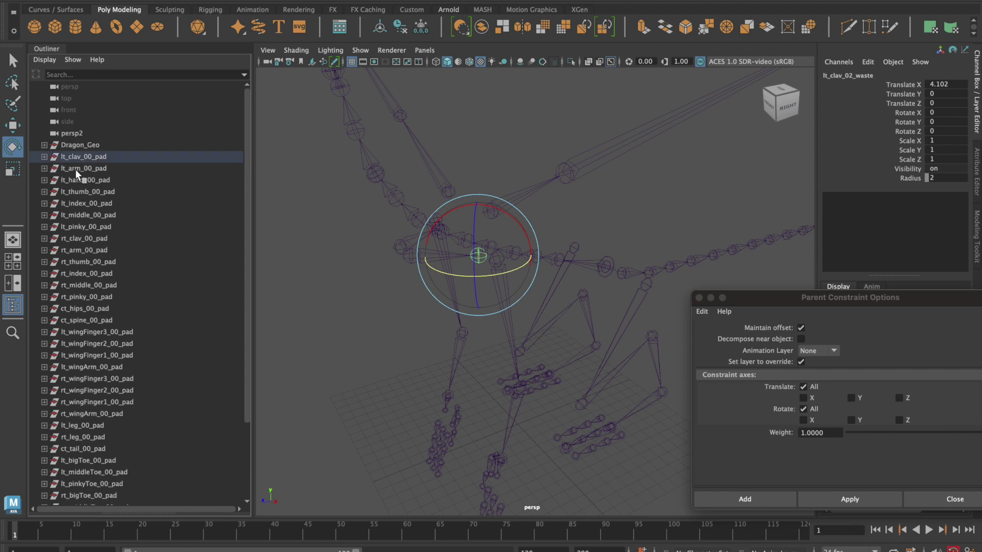
left_click(78, 168, "ctrl")
left_click(825, 502)
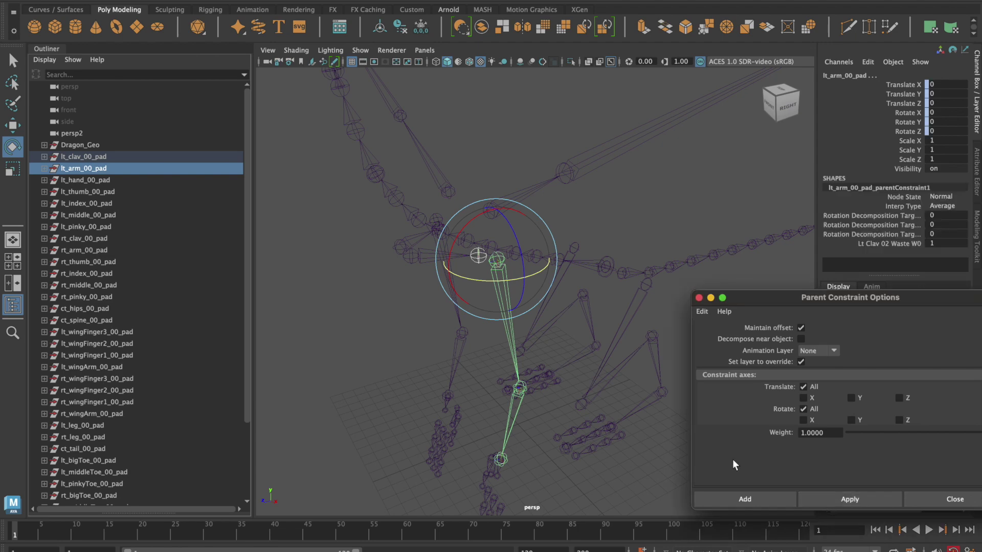
left_click(363, 364)
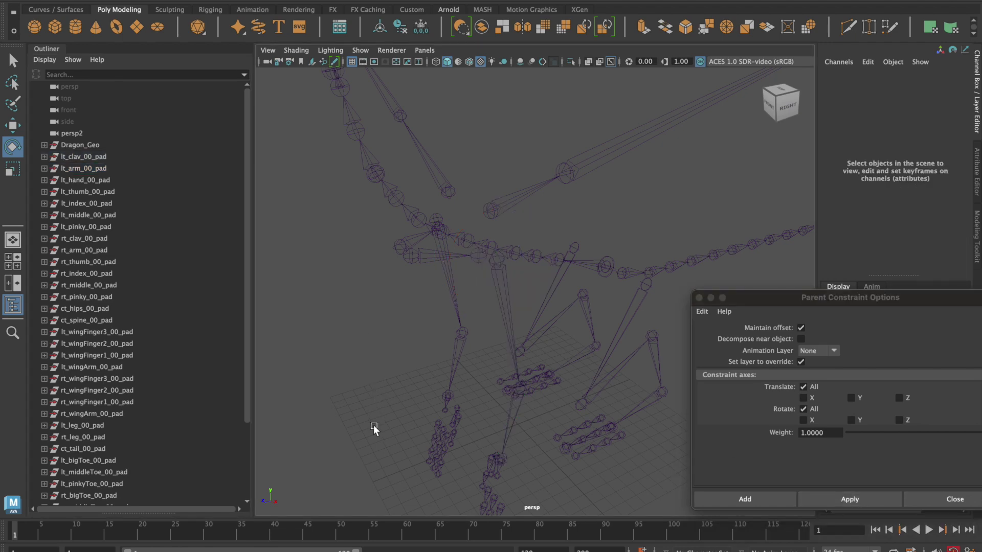
Step: Test-rotate the joint at the pelvis to check how the rear of the rig moves, and undo the rotation
middle_click_drag(375, 429, 348, 335, "alt")
right_click_drag(348, 336, 578, 399, "alt")
left_click_drag(578, 401, 562, 253, "alt")
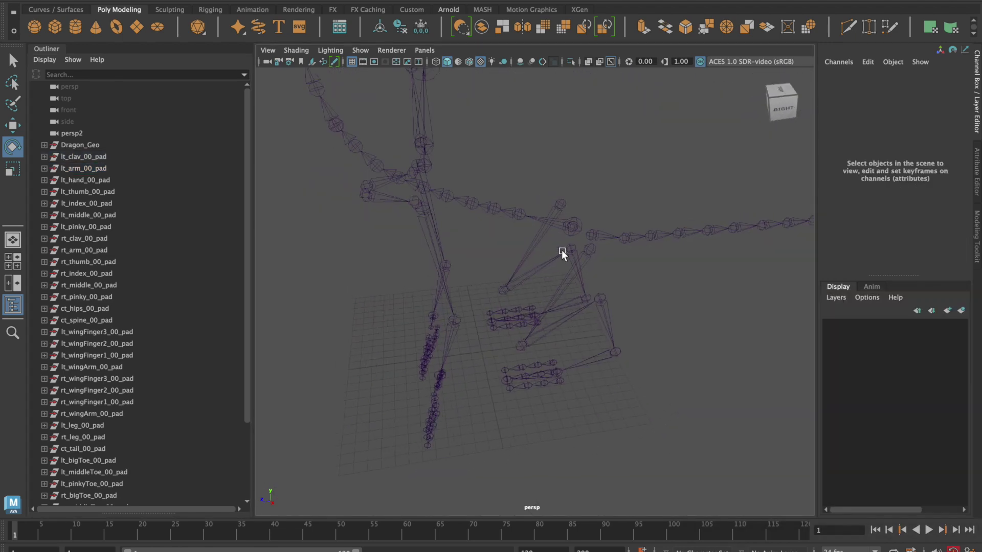
left_click(557, 229)
left_click_drag(548, 187, 590, 197)
key("super+z")
key("super+z")
Step: Parent-constrain rt_leg_00_pad to ct_hip_01_bind with Maintain offset on
right_click_drag(683, 397, 559, 394, "alt")
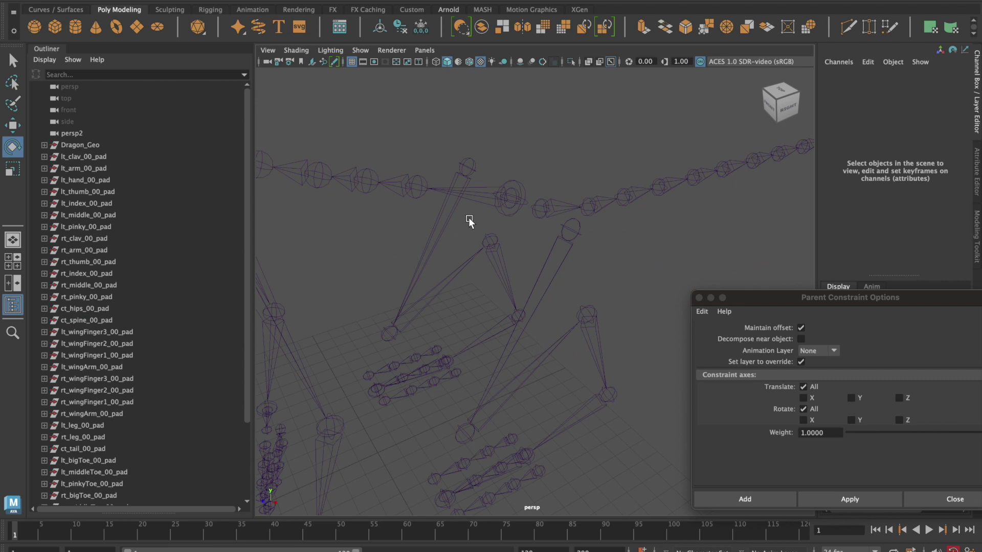
left_click(519, 187)
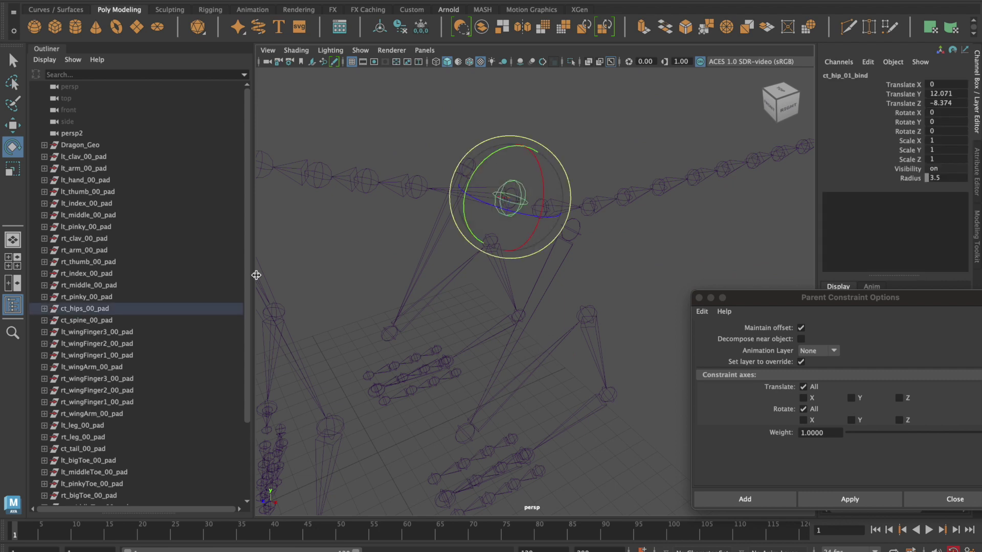
scroll(81, 289, "down", 3)
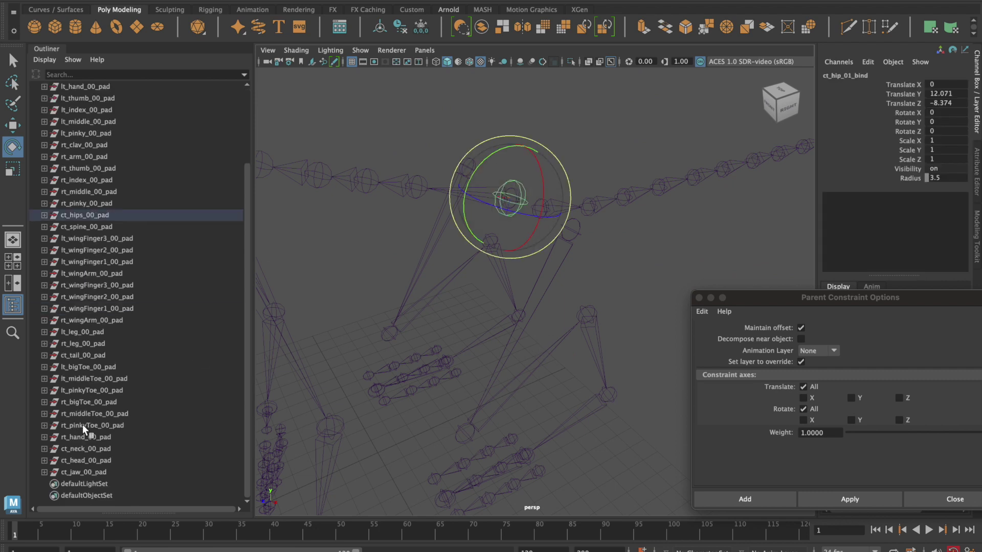
left_click(82, 344, "ctrl")
left_click(849, 500)
left_click(532, 184)
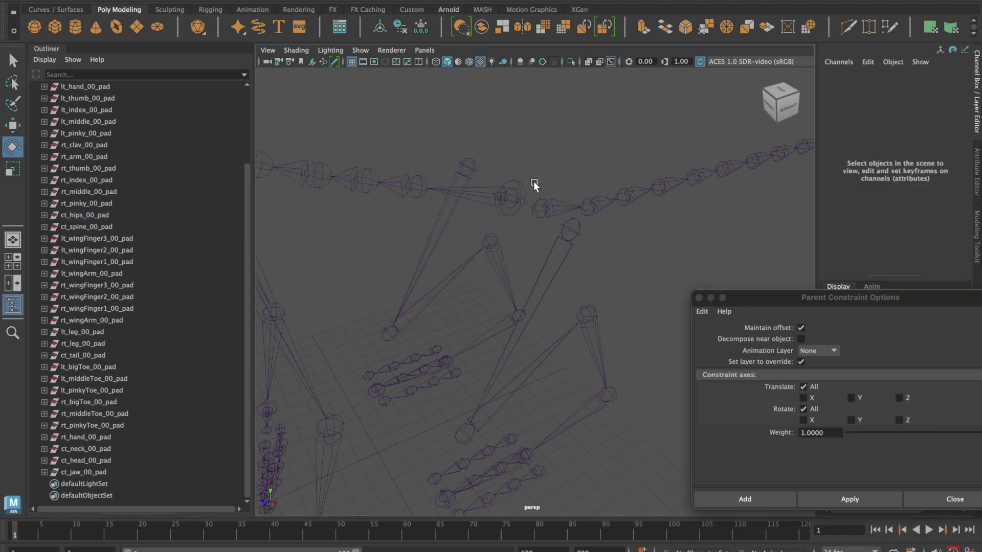
Step: Parent-constrain ct_tail_00_pad to ct_hip_01_bind with Maintain offset on
left_click(507, 197)
left_click_drag(489, 187, 515, 162)
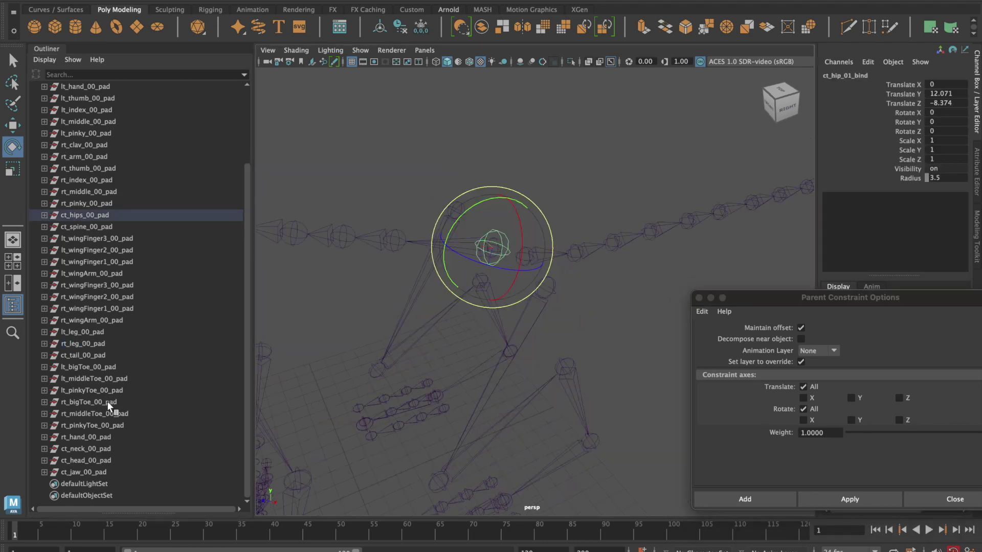
left_click(112, 356, "ctrl")
left_click(835, 500)
left_click(548, 363)
Step: Parent-constrain lt_bigToe_00_pad to the left foot joint lt_leg_05_bind with Maintain offset on
scroll(548, 364, "down", 3)
middle_click_drag(546, 362, 432, 352, "alt")
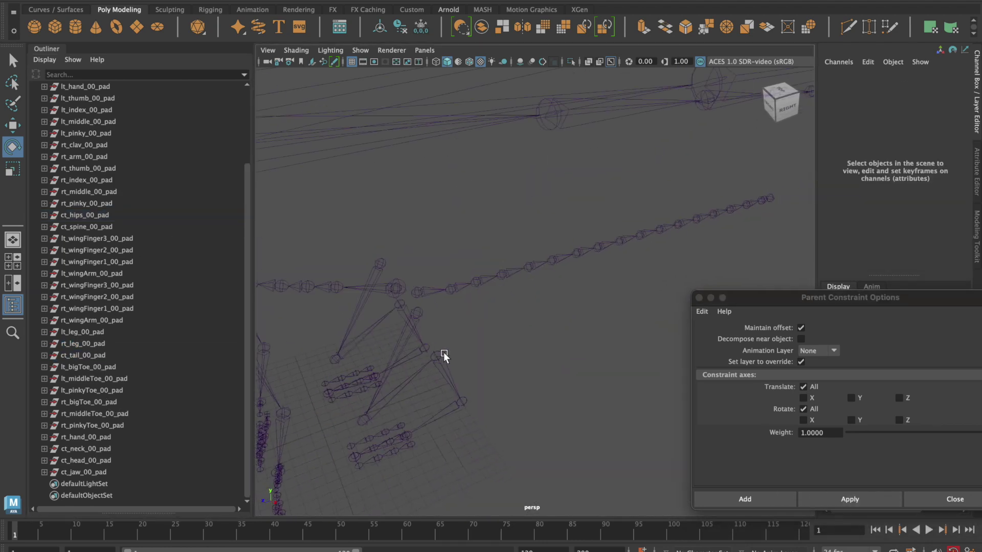
left_click(399, 264)
key("f")
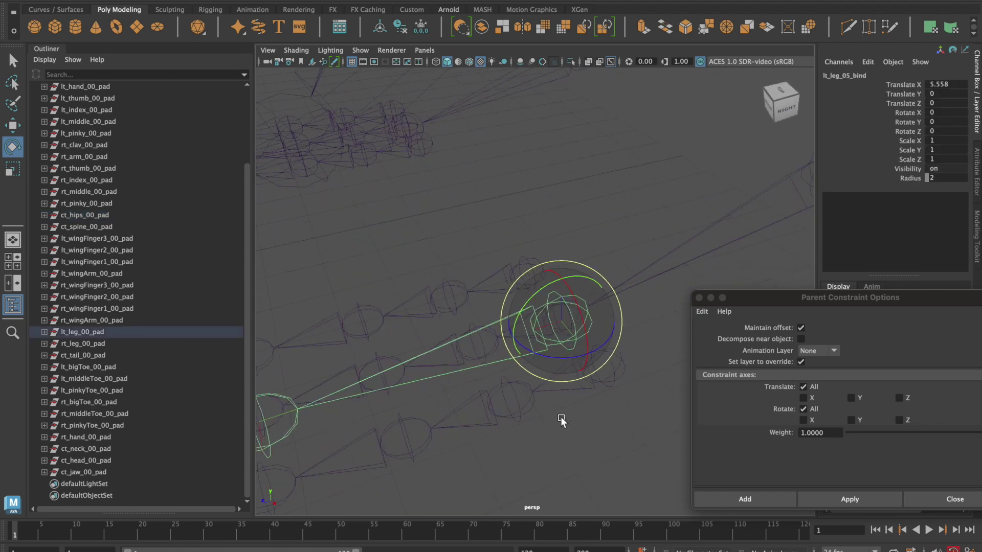
right_click_drag(562, 420, 539, 421, "alt")
left_click_drag(539, 421, 495, 412, "alt")
left_click(89, 368, "ctrl")
left_click(849, 499)
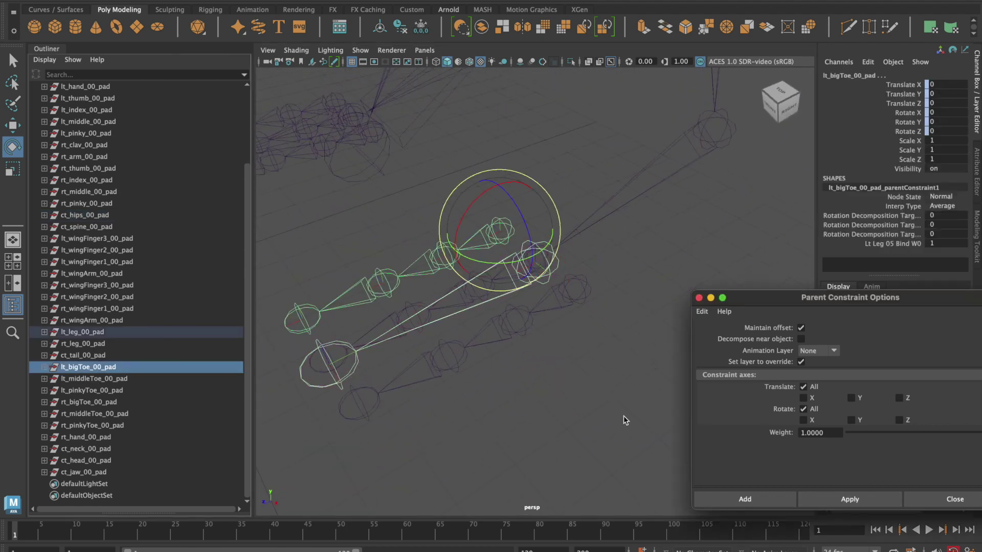
Step: Parent-constrain lt_pinkyToe_00_pad to lt_leg_05_bind with Maintain offset on
left_click(559, 278)
left_click(538, 276)
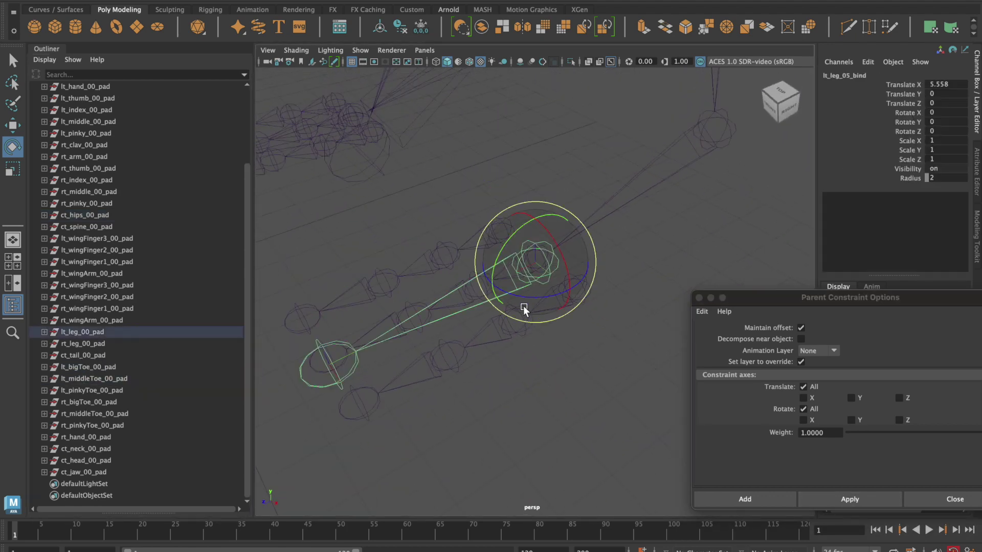
left_click(92, 390, "ctrl")
left_click(850, 500)
left_click(561, 399)
Step: Test-rotate the left foot joint where the toes attach to check that the toe chains follow it
right_click_drag(561, 399, 534, 396, "alt")
left_click_drag(534, 397, 502, 305, "alt")
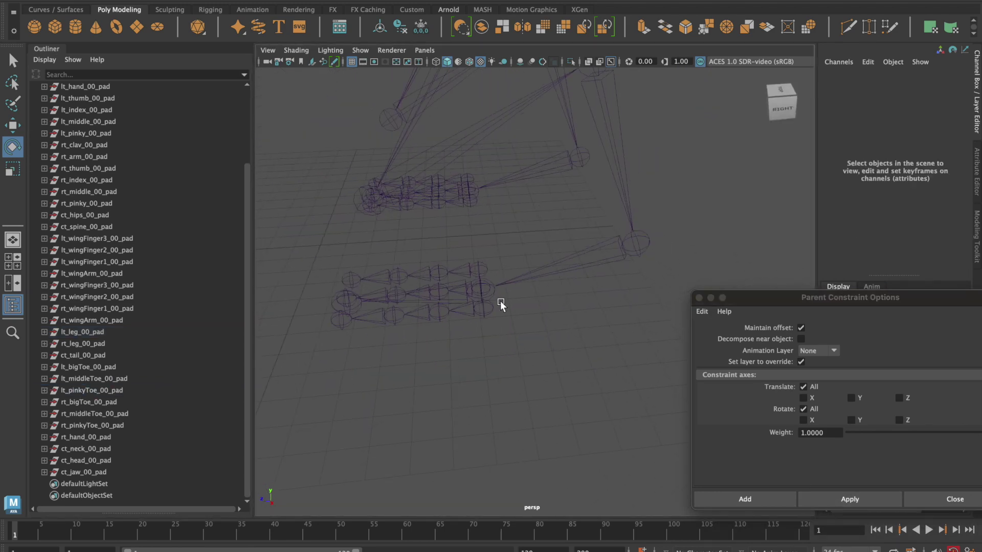
left_click(483, 291)
left_click_drag(501, 247, 480, 251)
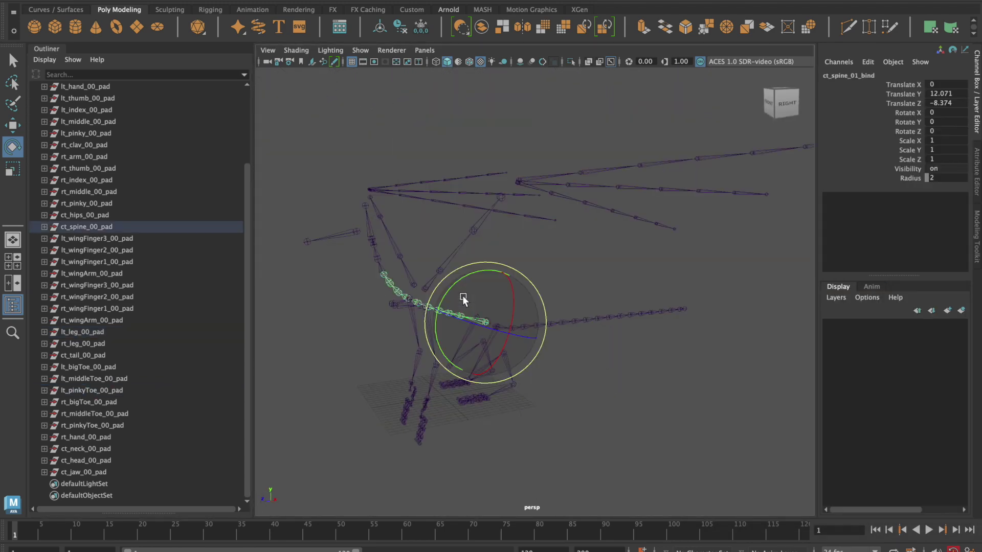
Step: Test-rotate ct_spine_01_bind to check that the wings, front limbs, neck and head follow the spine, and undo the rotation
mouse_move(465, 300)
left_mouse_down()
mouse_move(482, 284)
mouse_move(474, 298)
mouse_move(465, 277)
mouse_move(502, 274)
mouse_move(479, 302)
left_mouse_up()
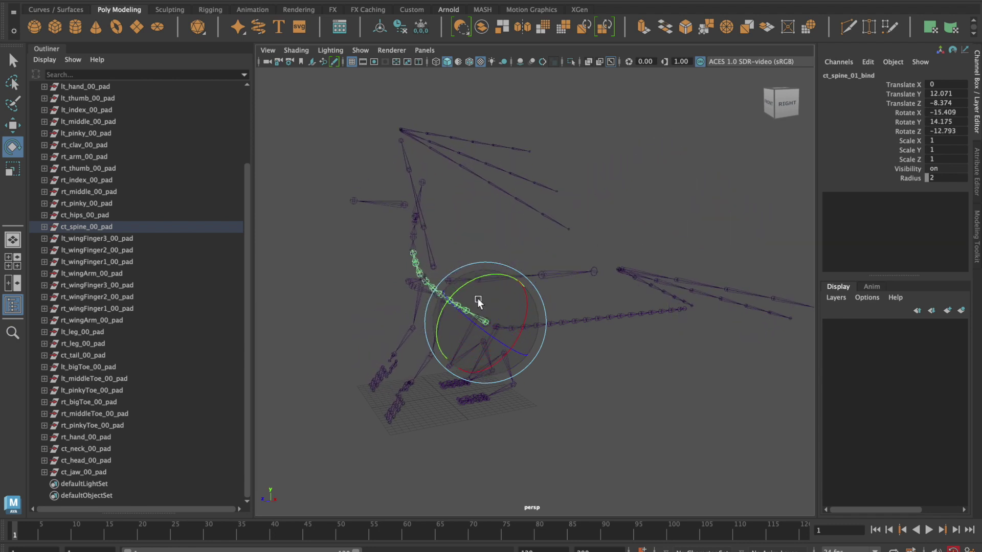
key("ctrl+z")
left_click(647, 416)
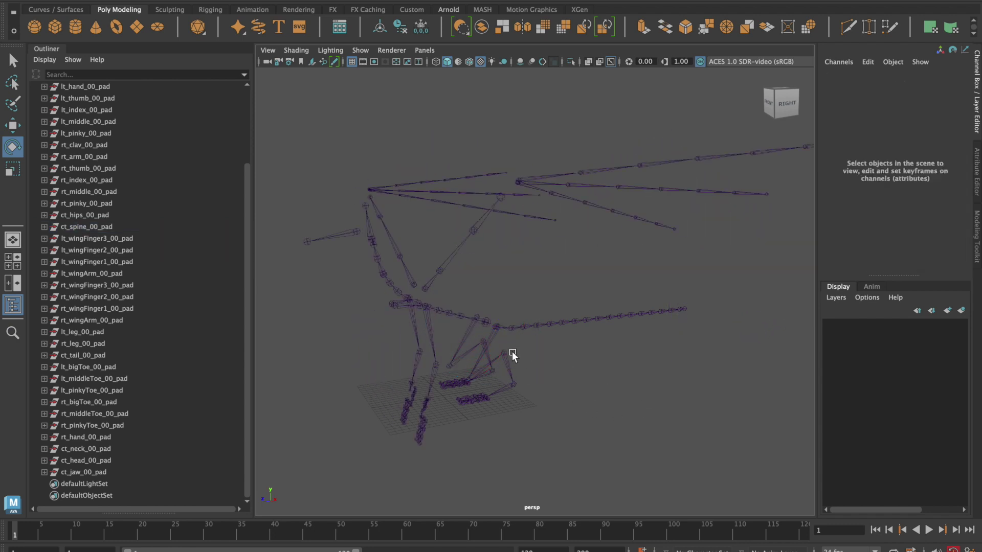
Step: Test-rotate ct_hip_01_bind to check that the hind legs and tail follow the hips, and undo the rotation
left_click(490, 322)
mouse_move(482, 307)
left_mouse_down()
mouse_move(500, 287)
mouse_move(511, 305)
mouse_move(493, 317)
mouse_move(478, 307)
mouse_move(491, 292)
mouse_move(518, 293)
mouse_move(498, 305)
mouse_move(488, 335)
mouse_move(489, 285)
mouse_move(467, 292)
mouse_move(460, 318)
mouse_move(486, 326)
mouse_move(511, 307)
mouse_move(497, 299)
mouse_move(476, 306)
left_mouse_up()
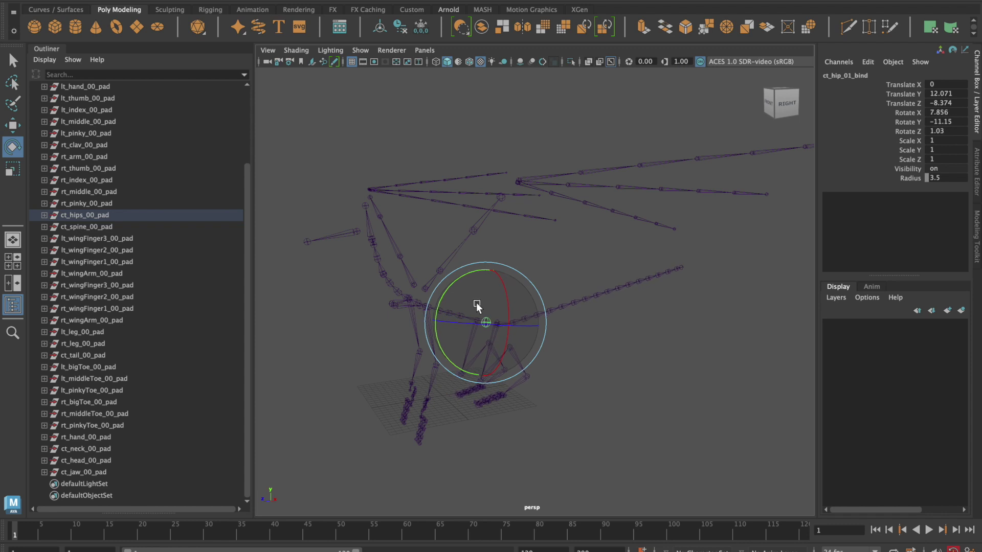
key("z")
left_click(613, 397)
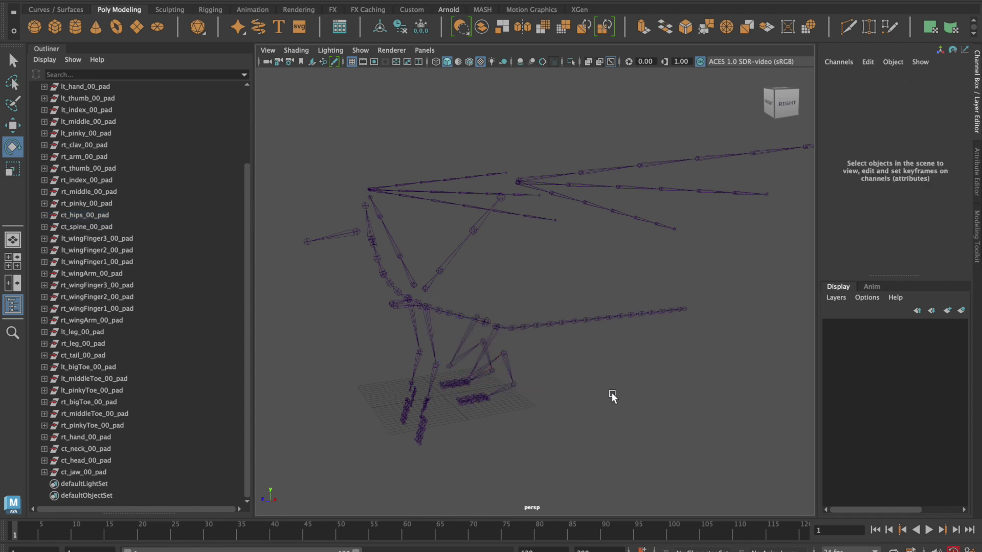